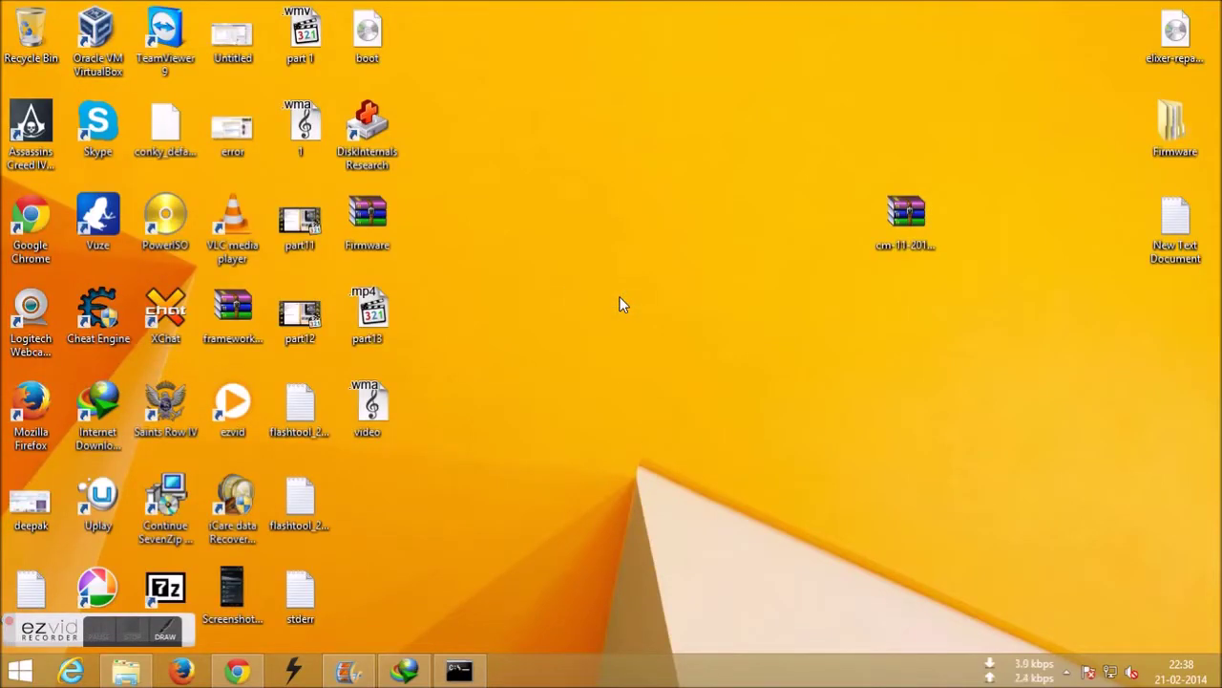
pyautogui.rightClick(575, 273)
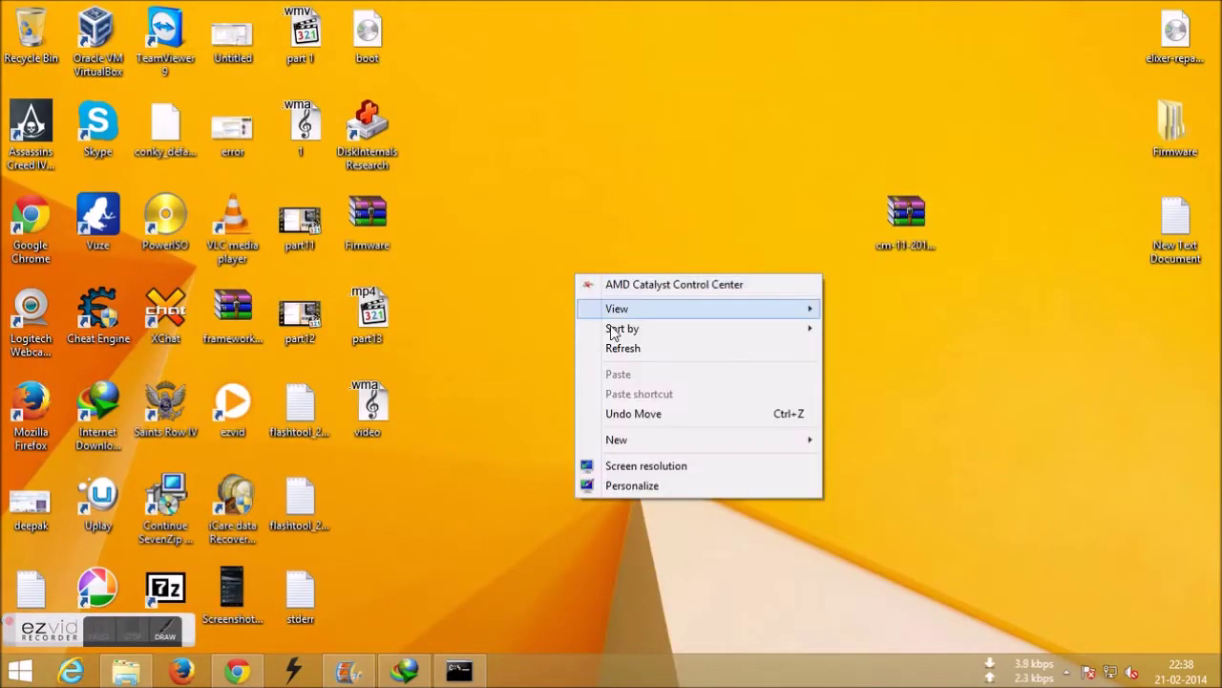
pyautogui.click(617, 348)
pyautogui.rightClick(575, 247)
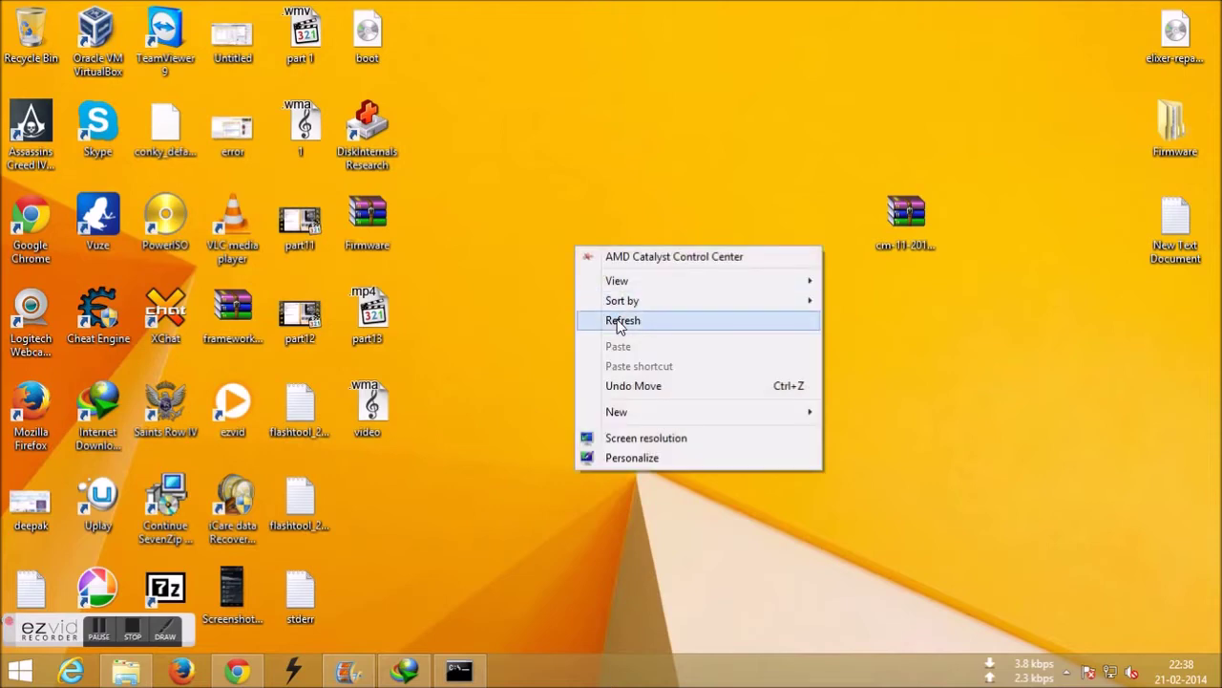
pyautogui.click(617, 321)
pyautogui.rightClick(570, 234)
pyautogui.click(600, 304)
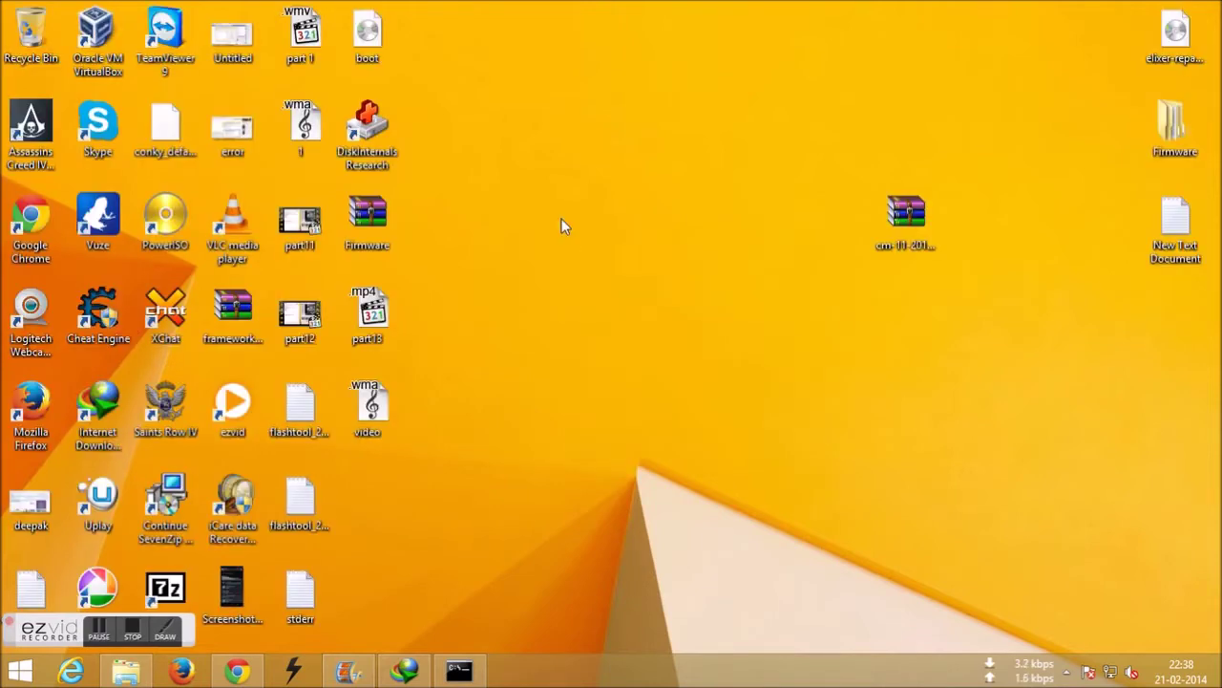
pyautogui.rightClick(561, 220)
pyautogui.click(599, 297)
pyautogui.rightClick(585, 263)
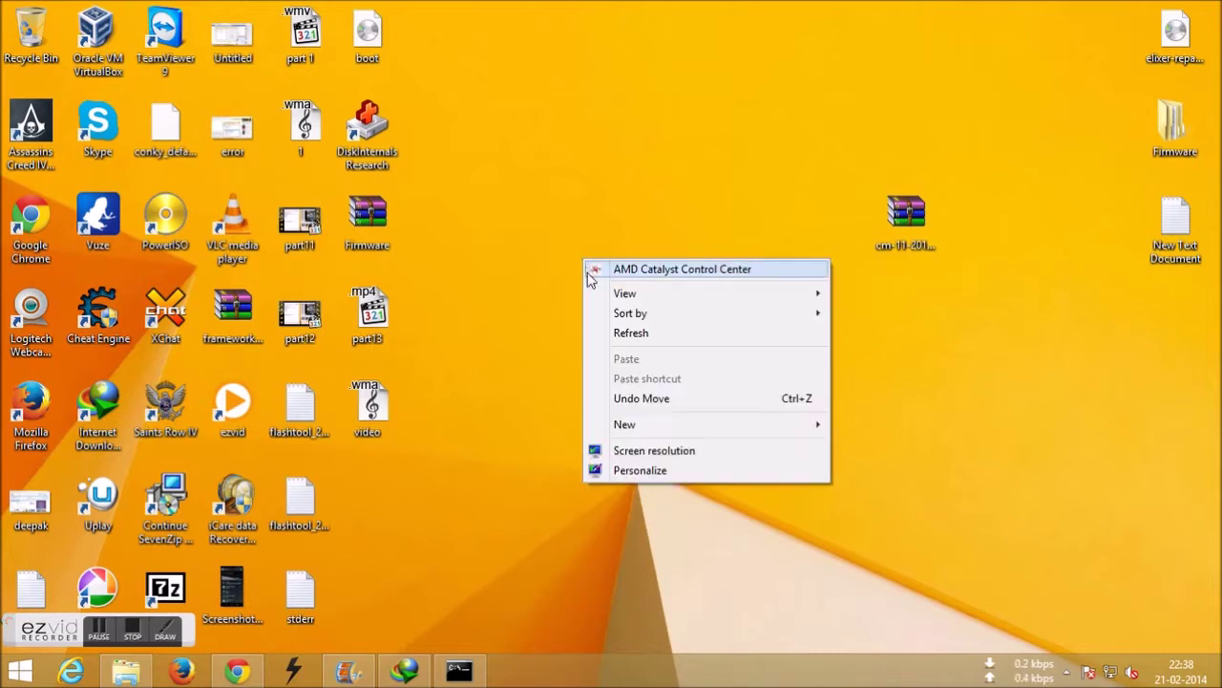
pyautogui.click(619, 334)
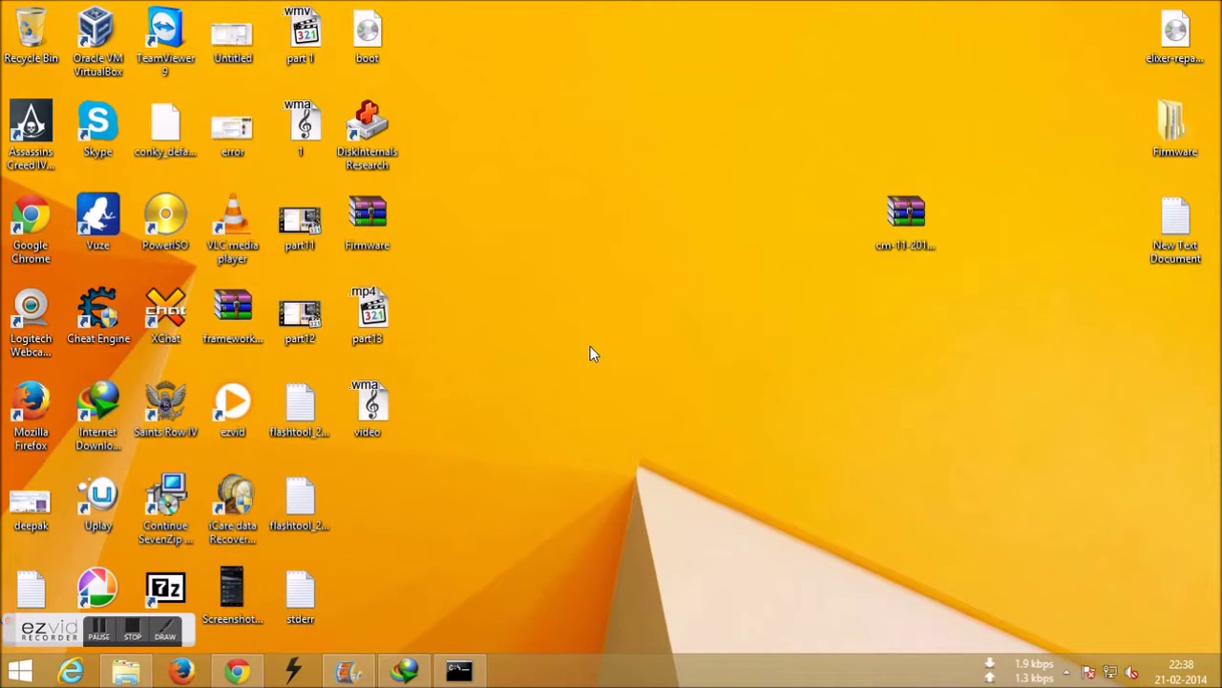
# Open a new Google Chrome window, maximize it and go to the Google homepage
pyautogui.rightClick(236, 671)
pyautogui.click(192, 582)
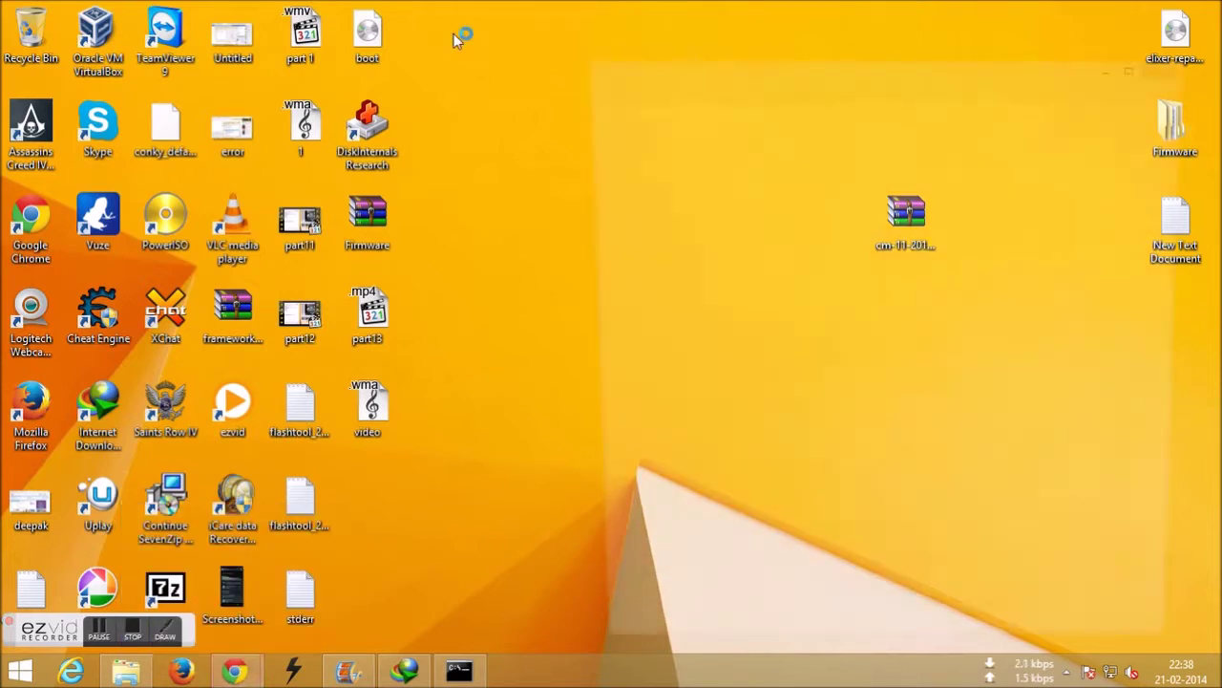
pyautogui.doubleClick(852, 82)
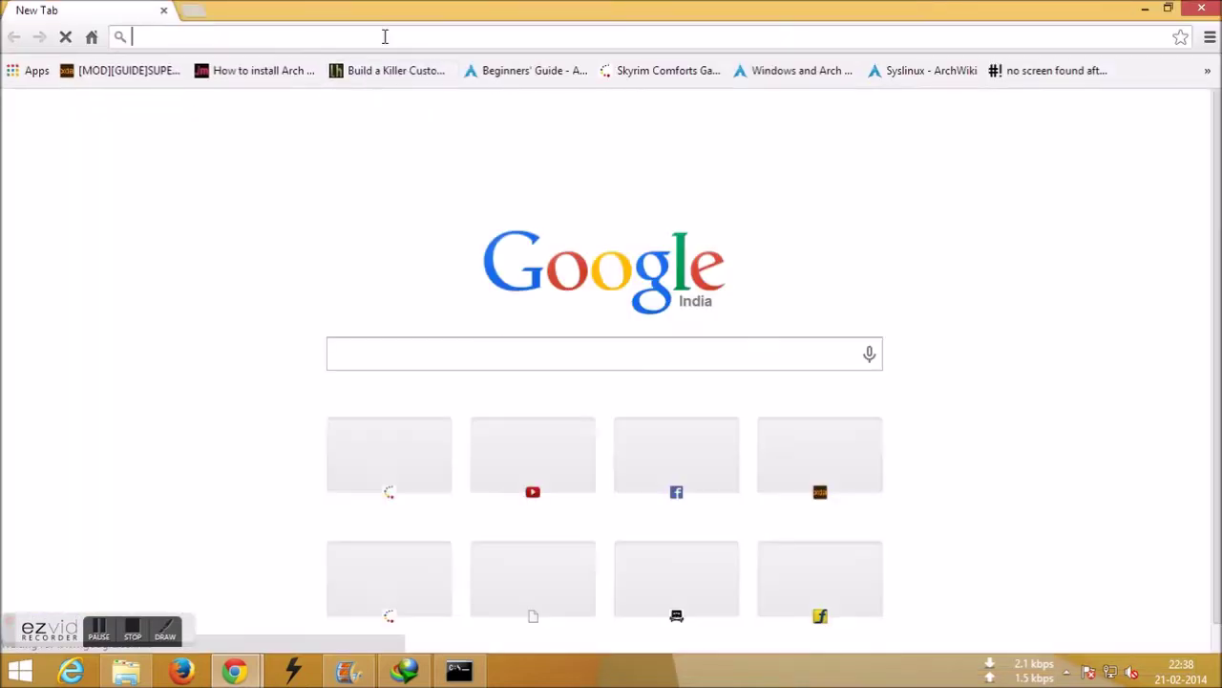
pyautogui.write('googl')
pyautogui.press('Return')
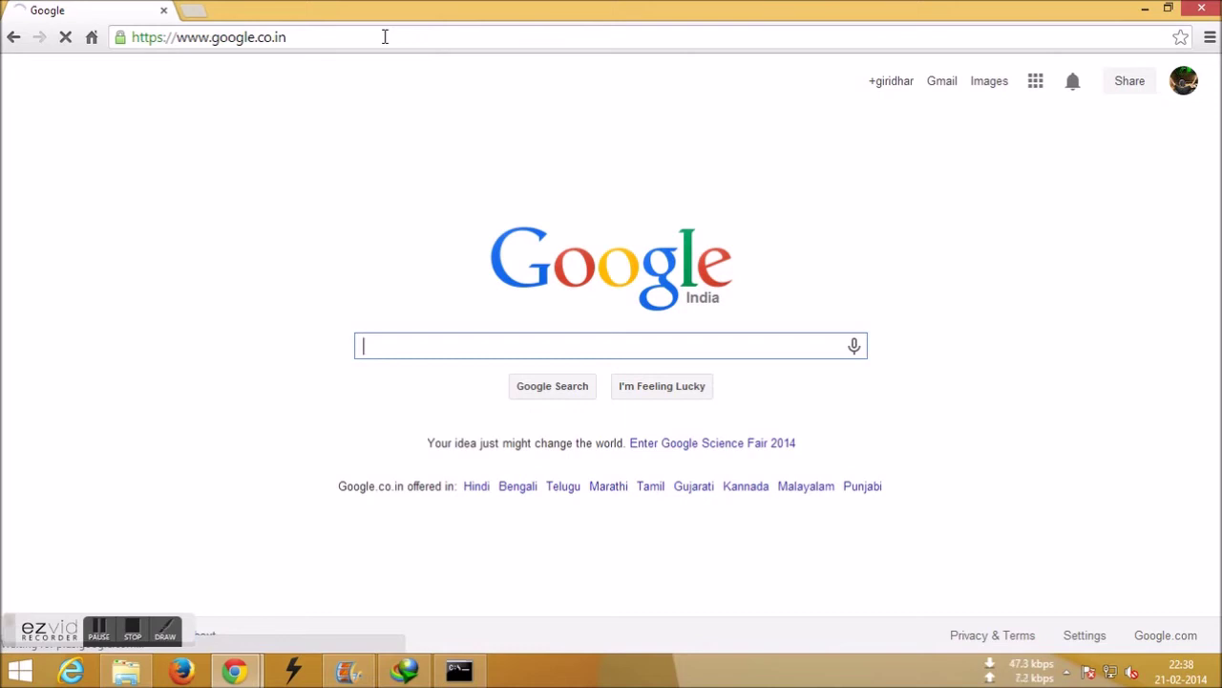
# Search Google for "sony bootloader unlock"
pyautogui.write('sony ')
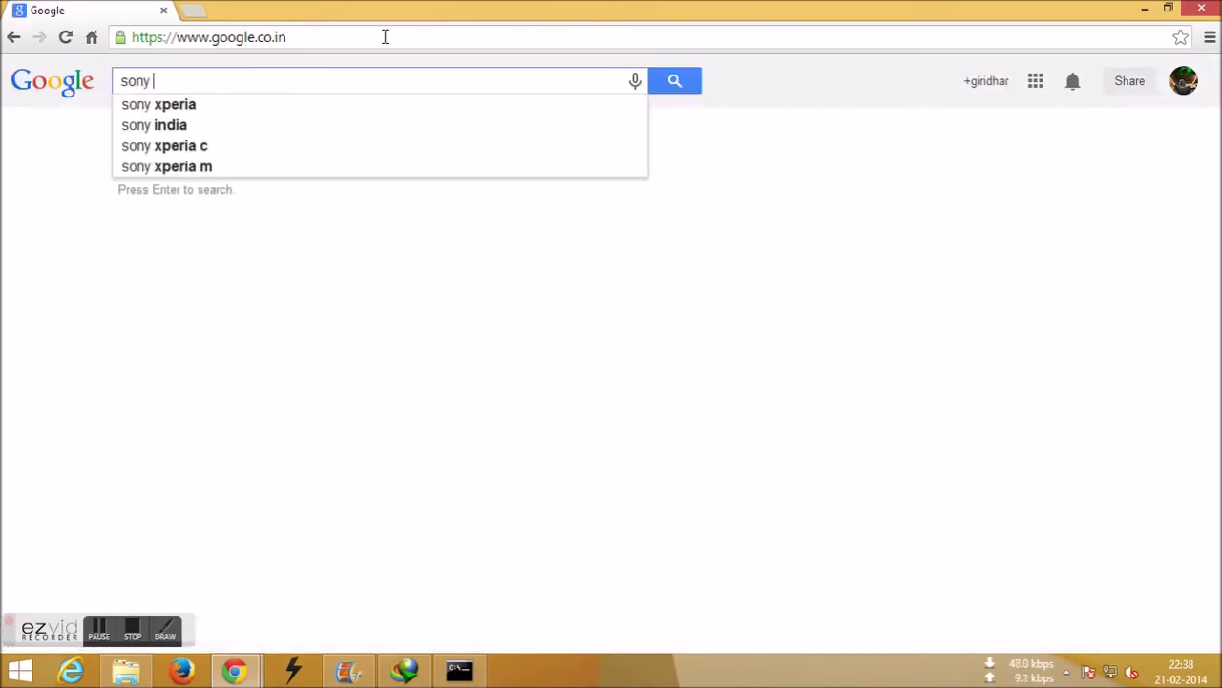
pyautogui.write('bool')
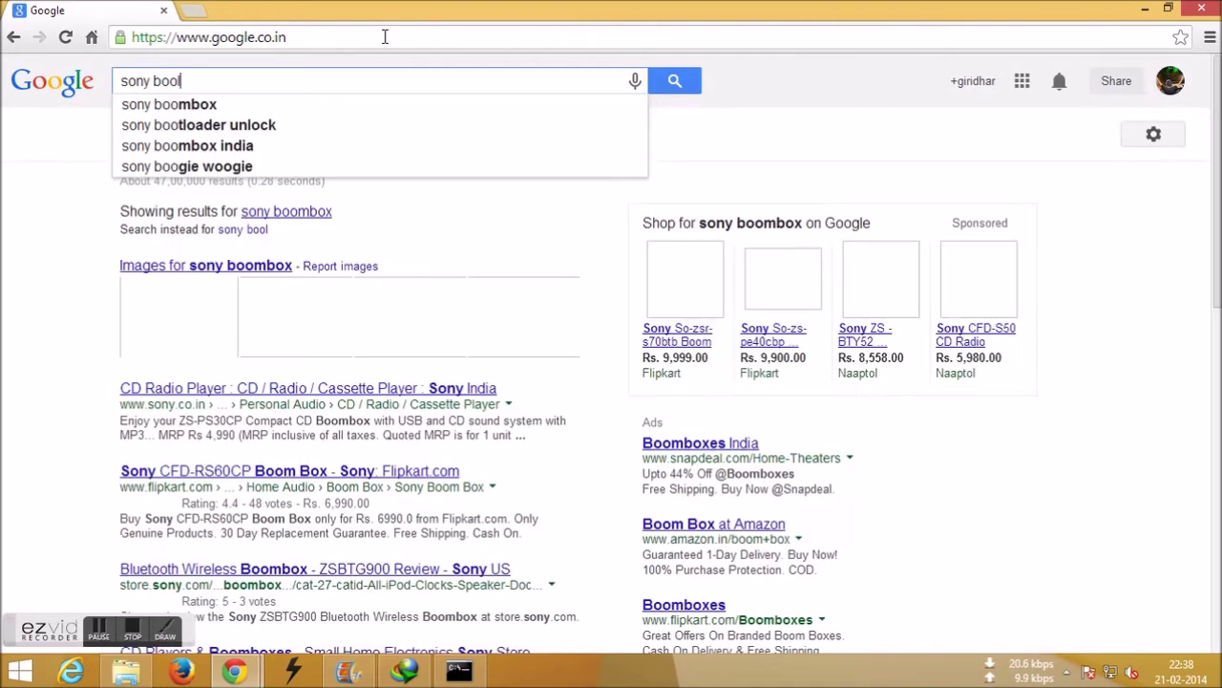
pyautogui.write('tlo')
pyautogui.press('Down')
pyautogui.press('Return')
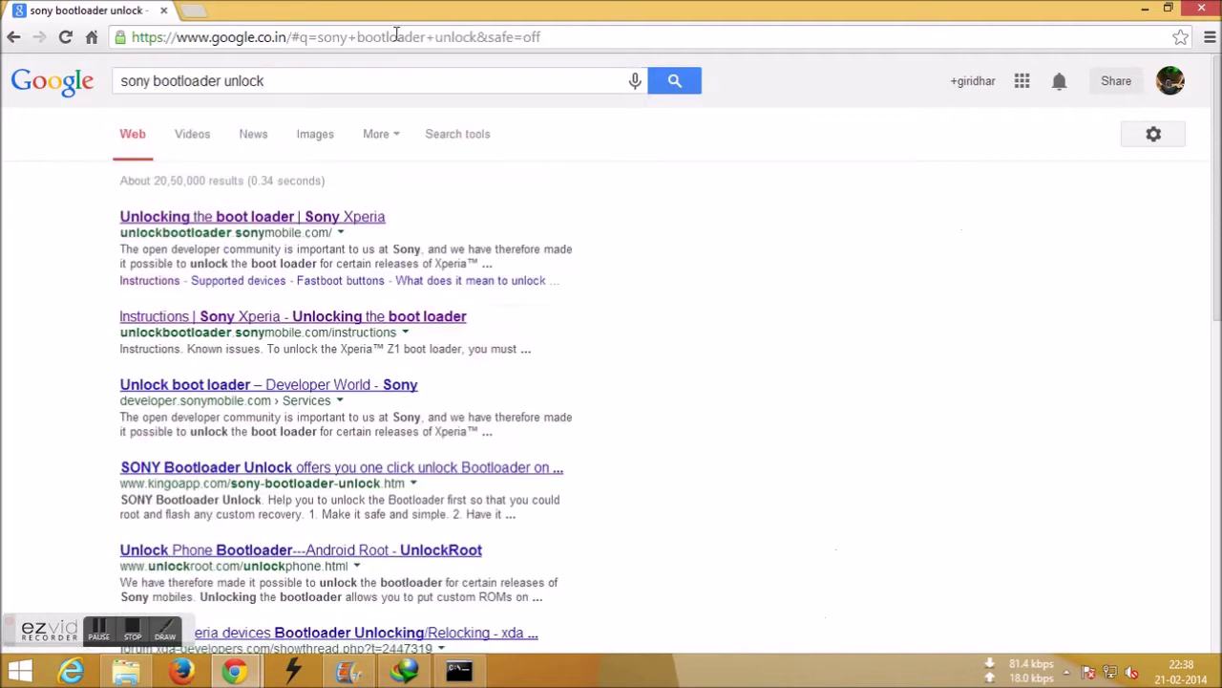
# Open Sony's "Unlocking the boot loader" page from the results and start unlocking the boot loader to reach the instructions
pyautogui.click(375, 220)
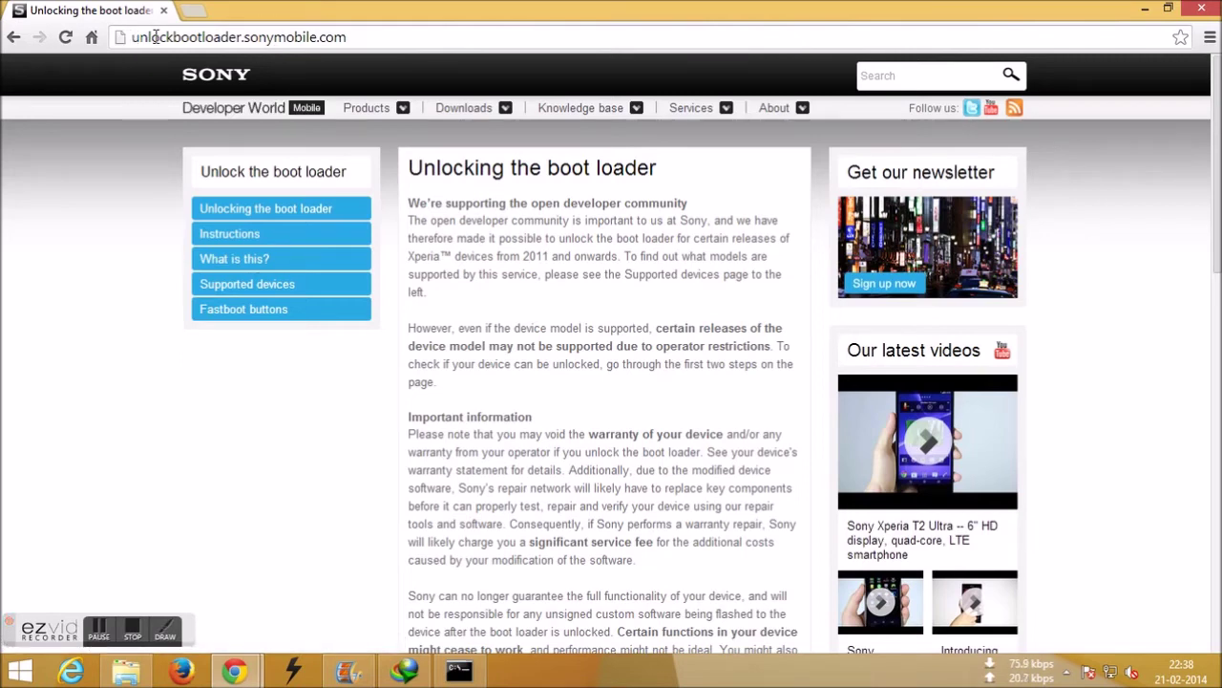
pyautogui.scroll(-15, 403, 447)
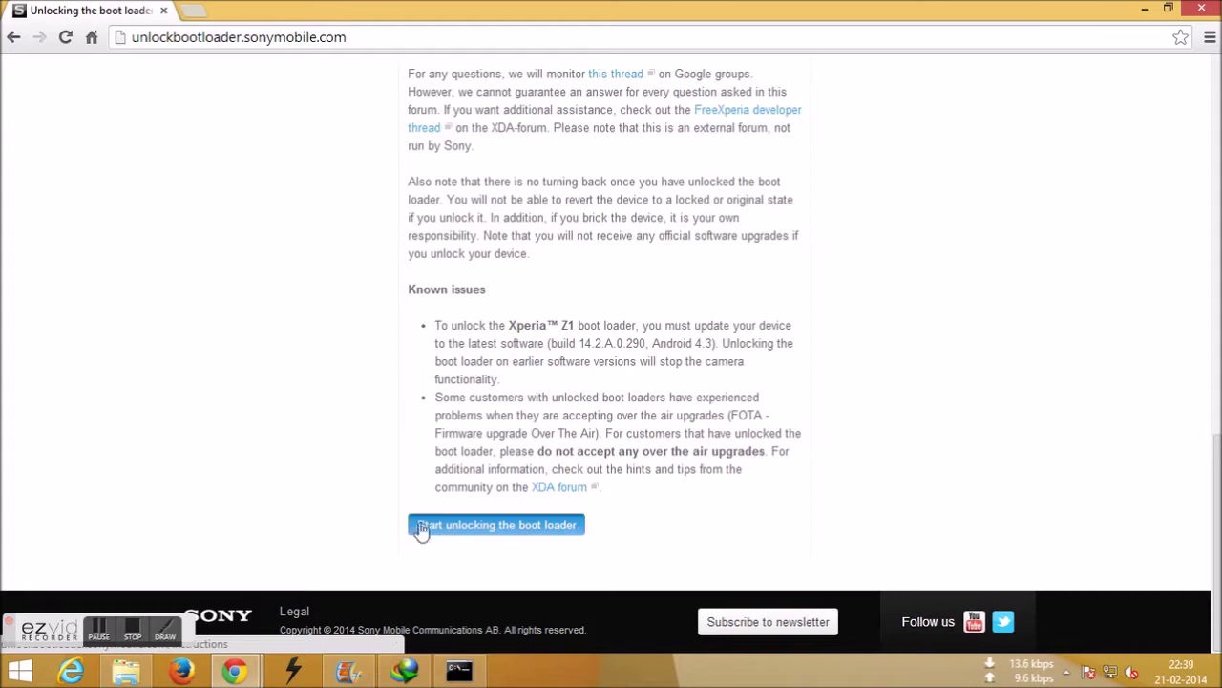
pyautogui.click(476, 537)
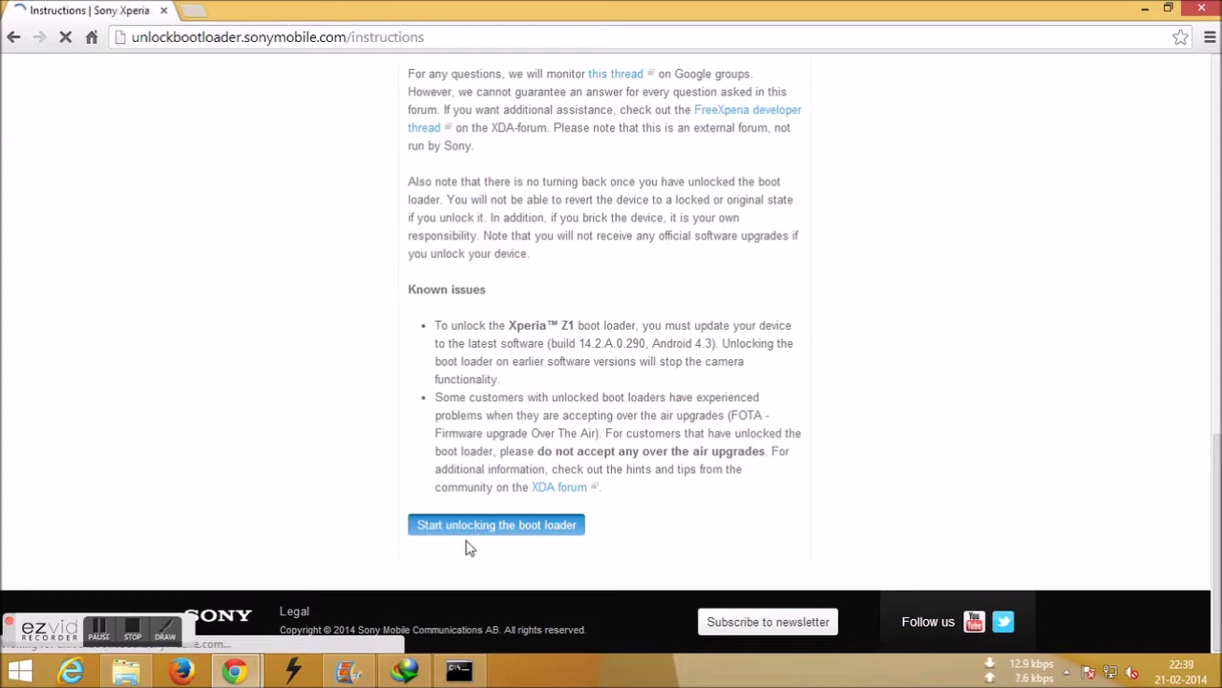
# Examine the numbered instructions for unlocking the boot loader on the Sony page
pyautogui.scroll(-3, 498, 347)
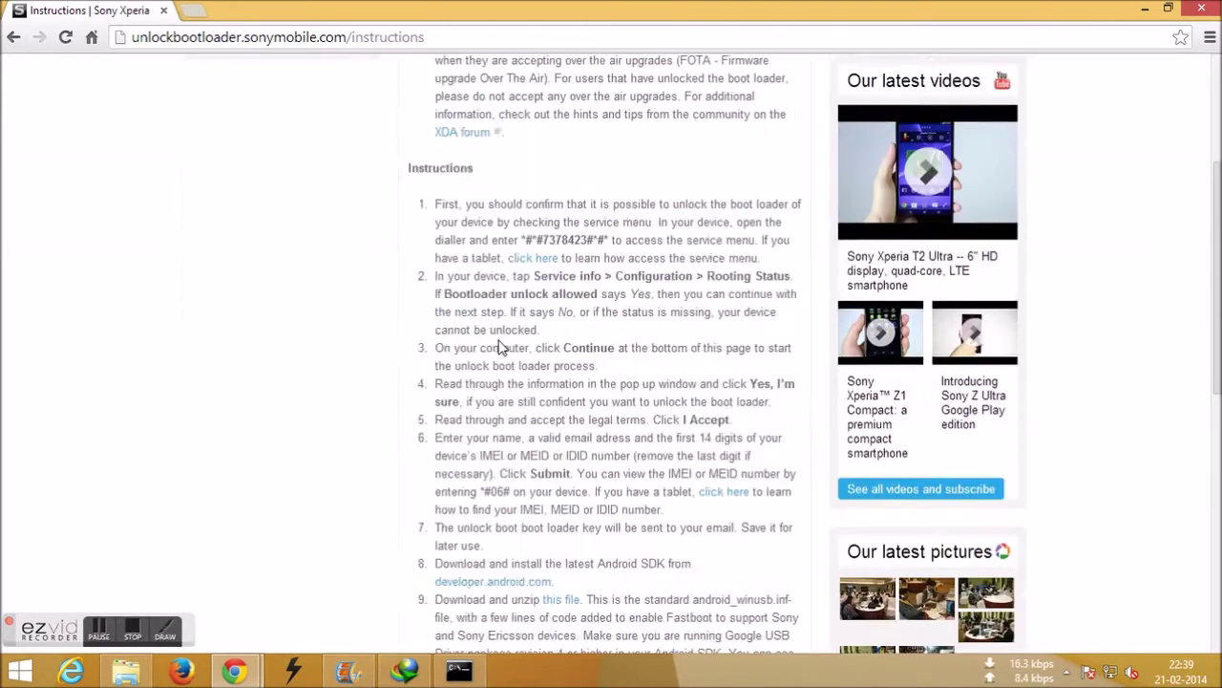
pyautogui.scroll(2, 456, 379)
pyautogui.moveTo(437, 383); pyautogui.dragTo(671, 485)
pyautogui.scroll(10, 648, 57)
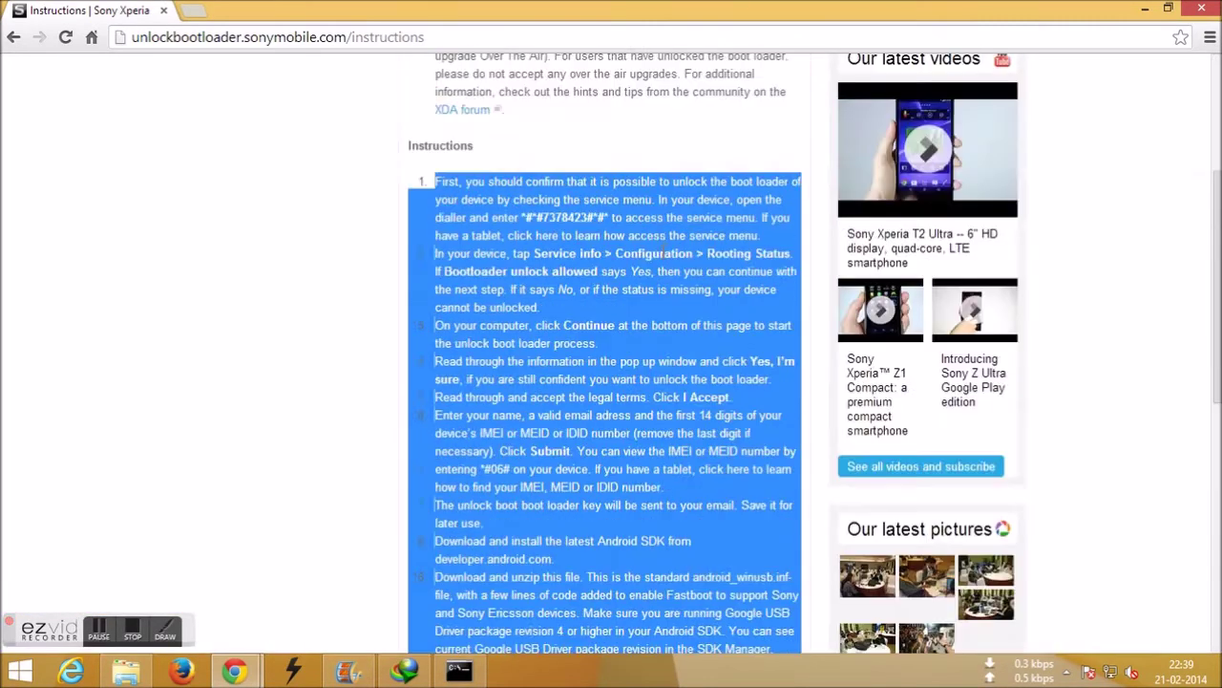
pyautogui.scroll(-2, 623, 324)
pyautogui.click(623, 325)
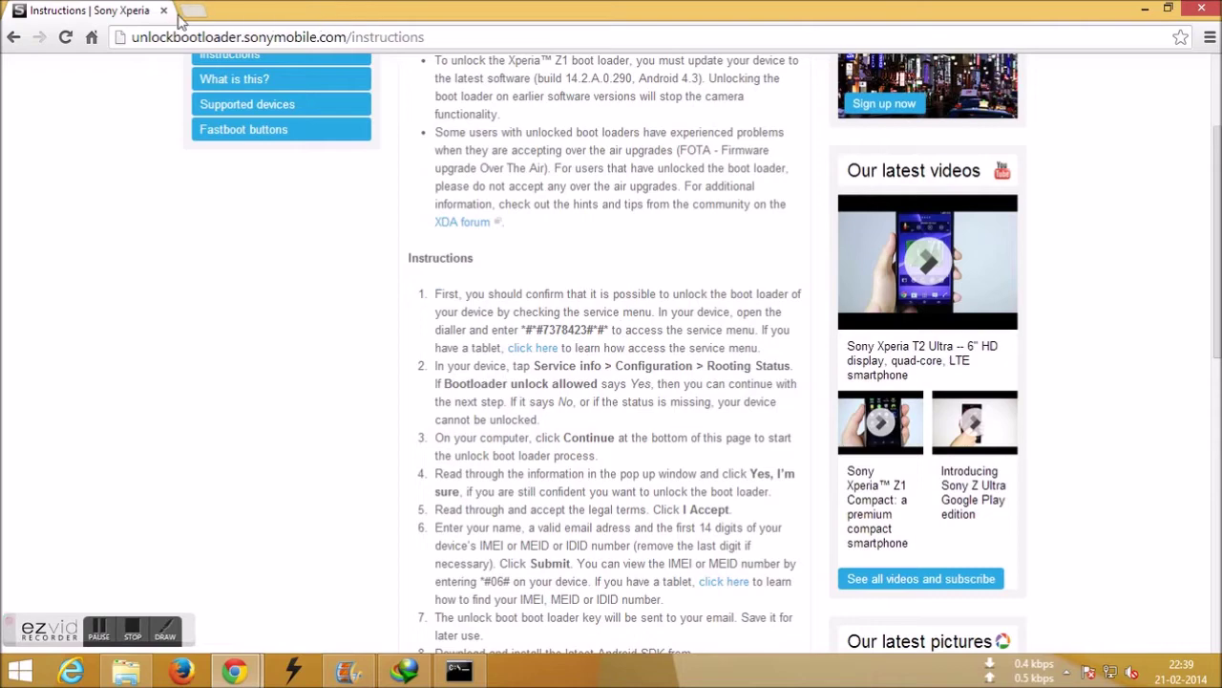
pyautogui.click(188, 42)
pyautogui.write('google')
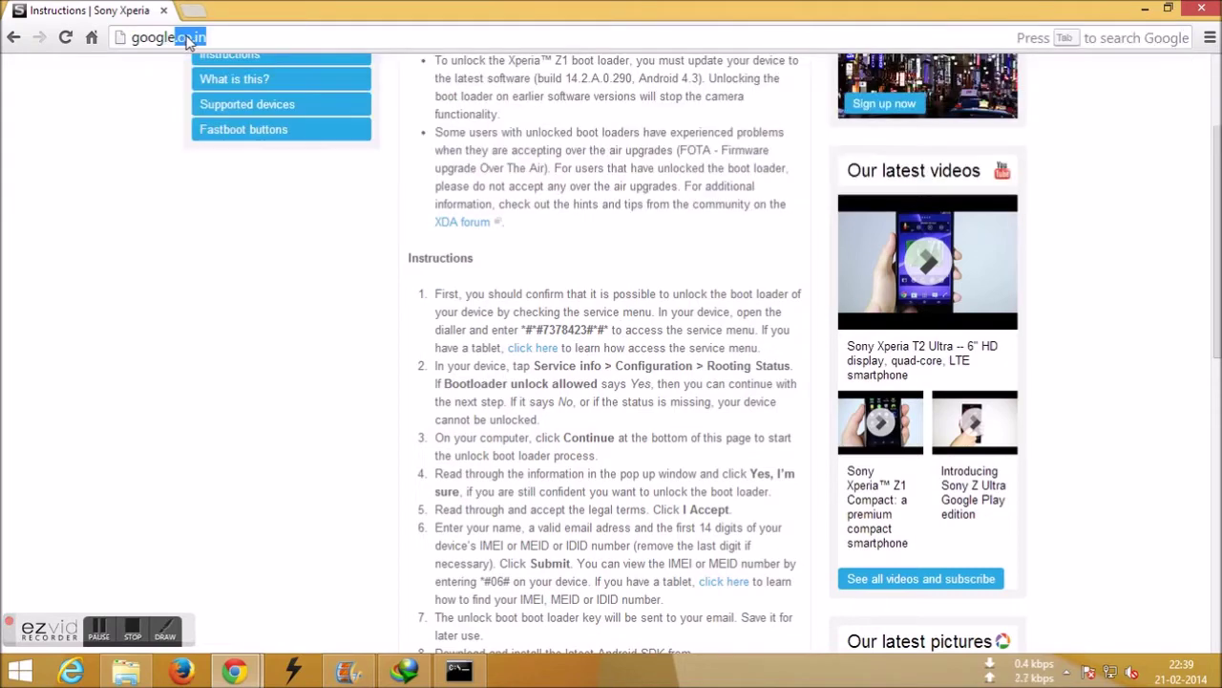
pyautogui.press('Return')
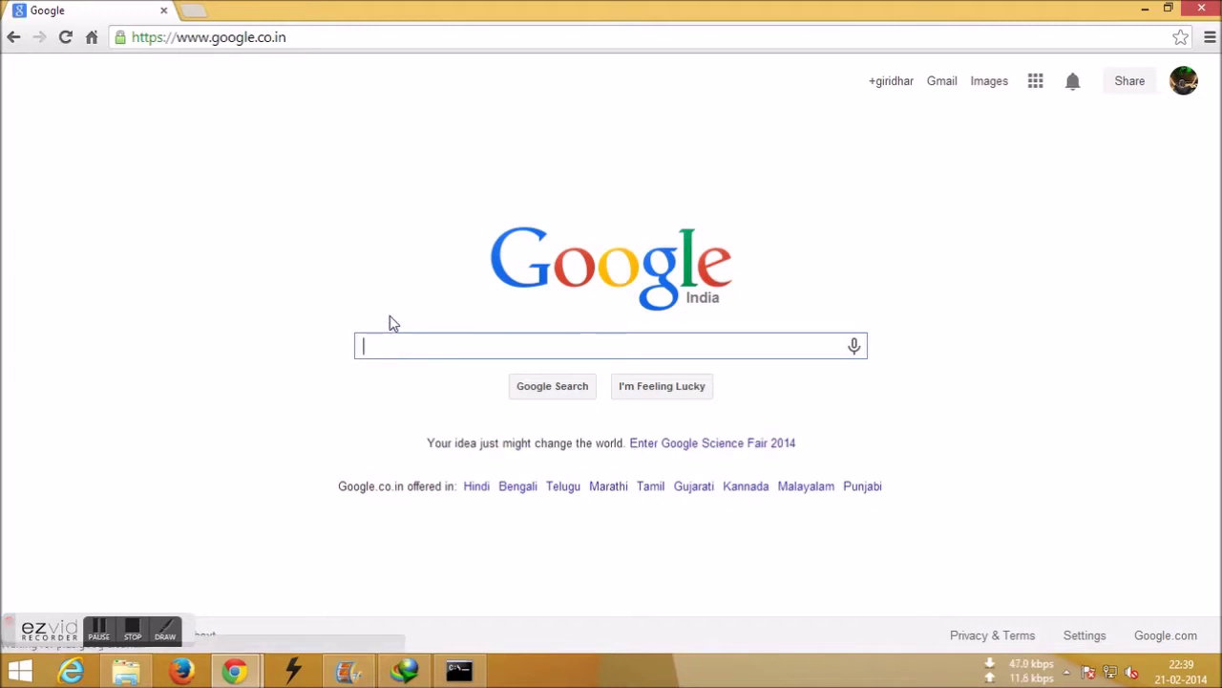
# Go to the XDA Developers forum site
pyautogui.click(273, 39)
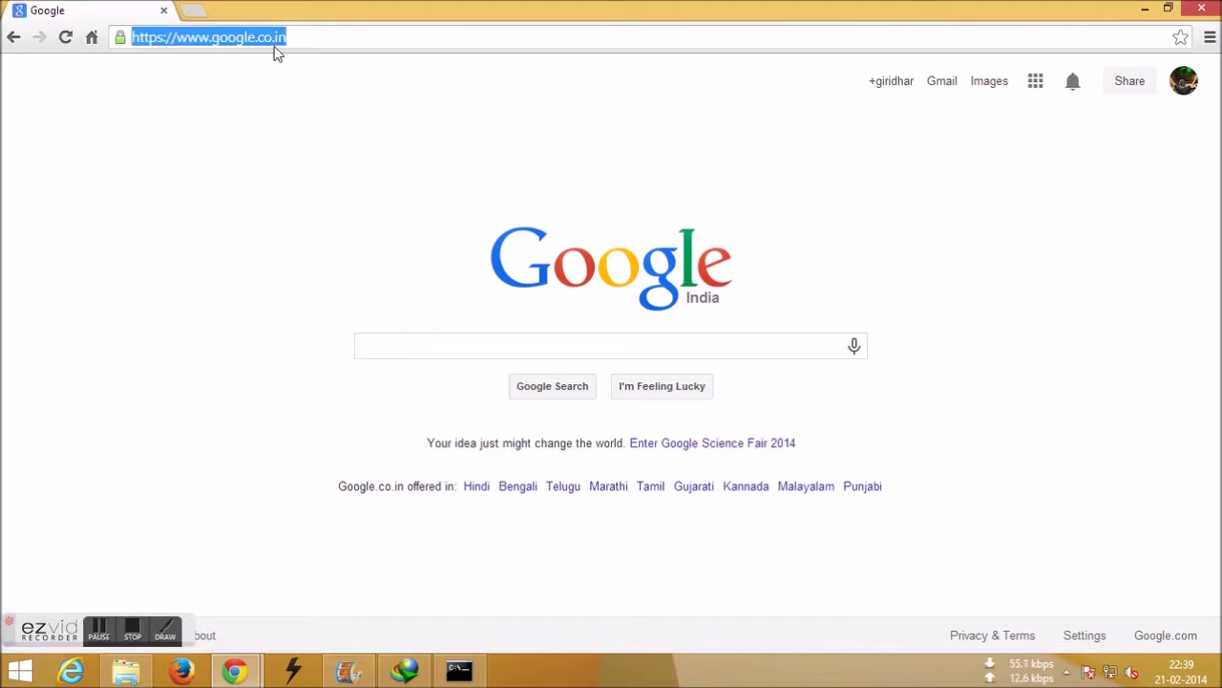
pyautogui.write('xda')
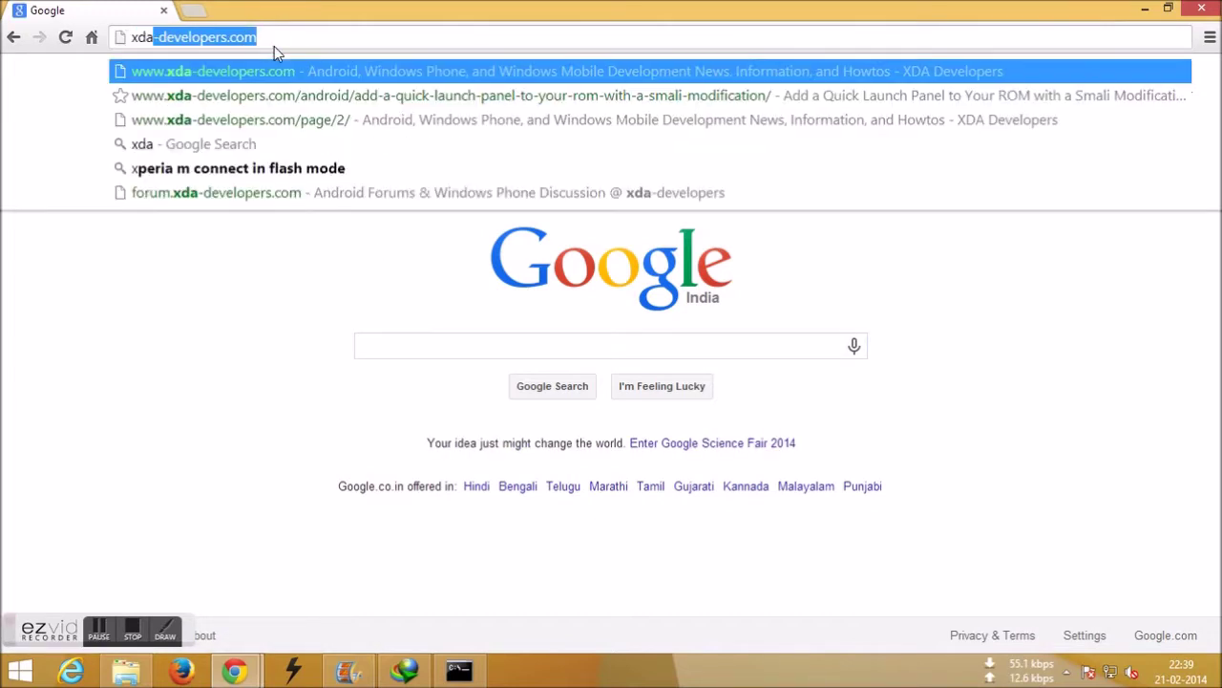
pyautogui.press('Return')
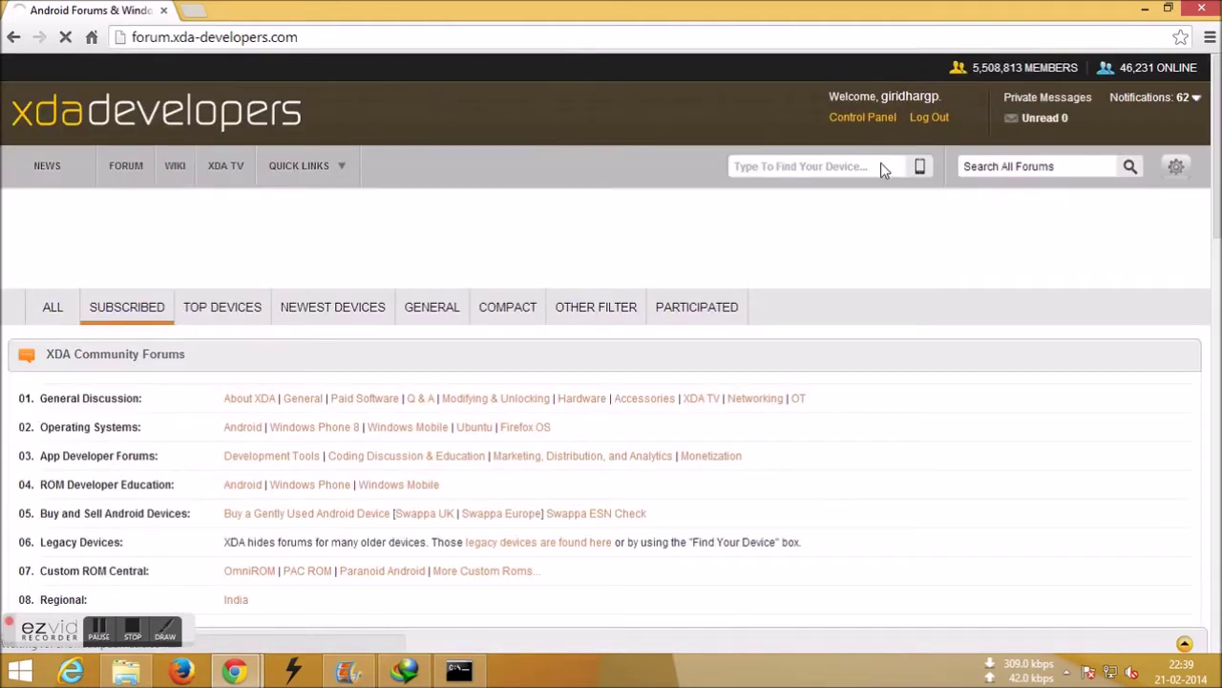
# Find the device "xperia m" on the forum and open its Xperia M Original Android Development section
pyautogui.click(834, 172)
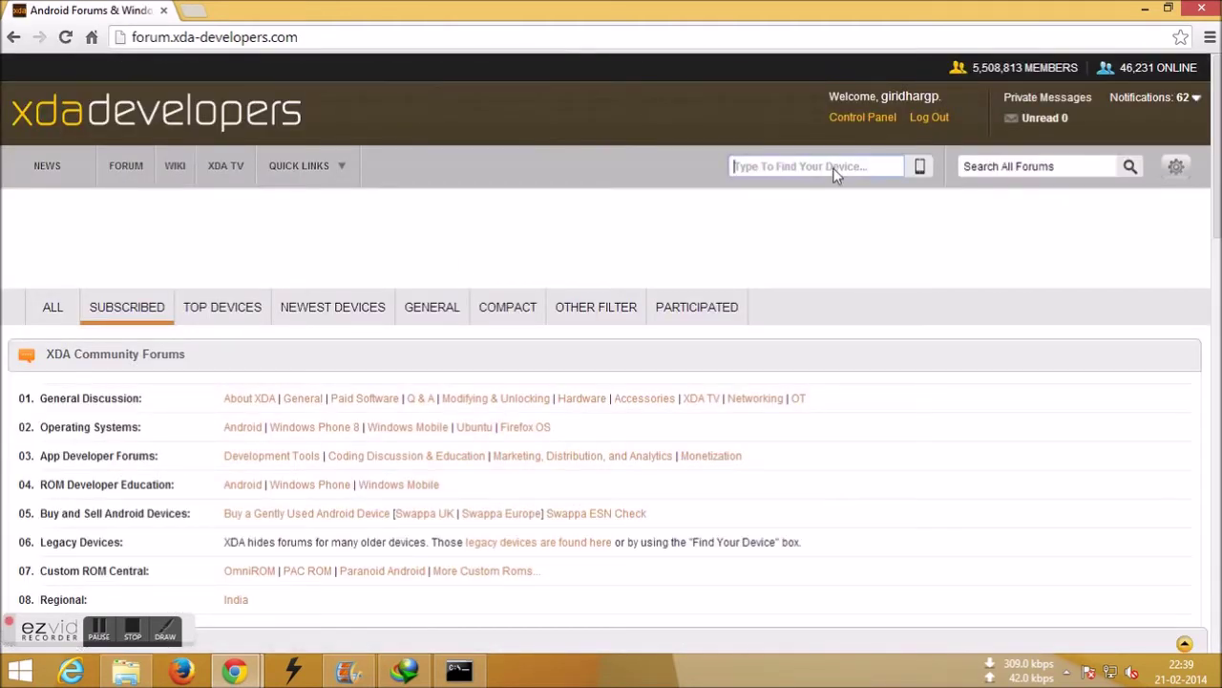
pyautogui.write('xperi')
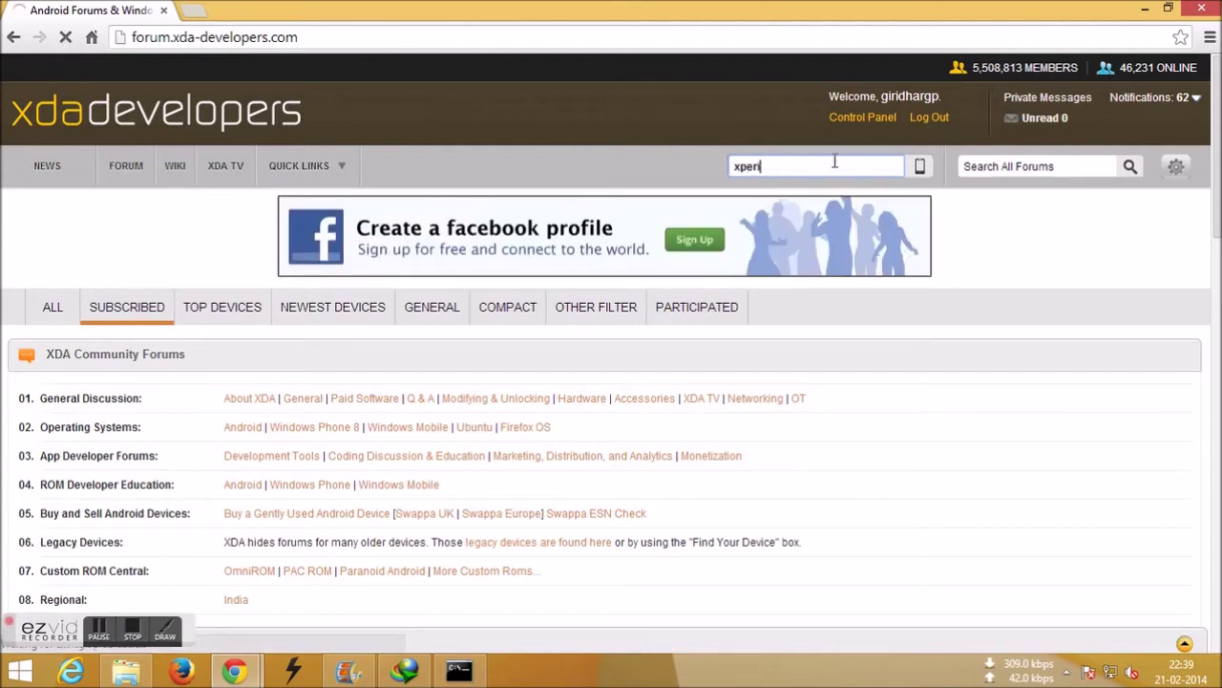
pyautogui.write('a m')
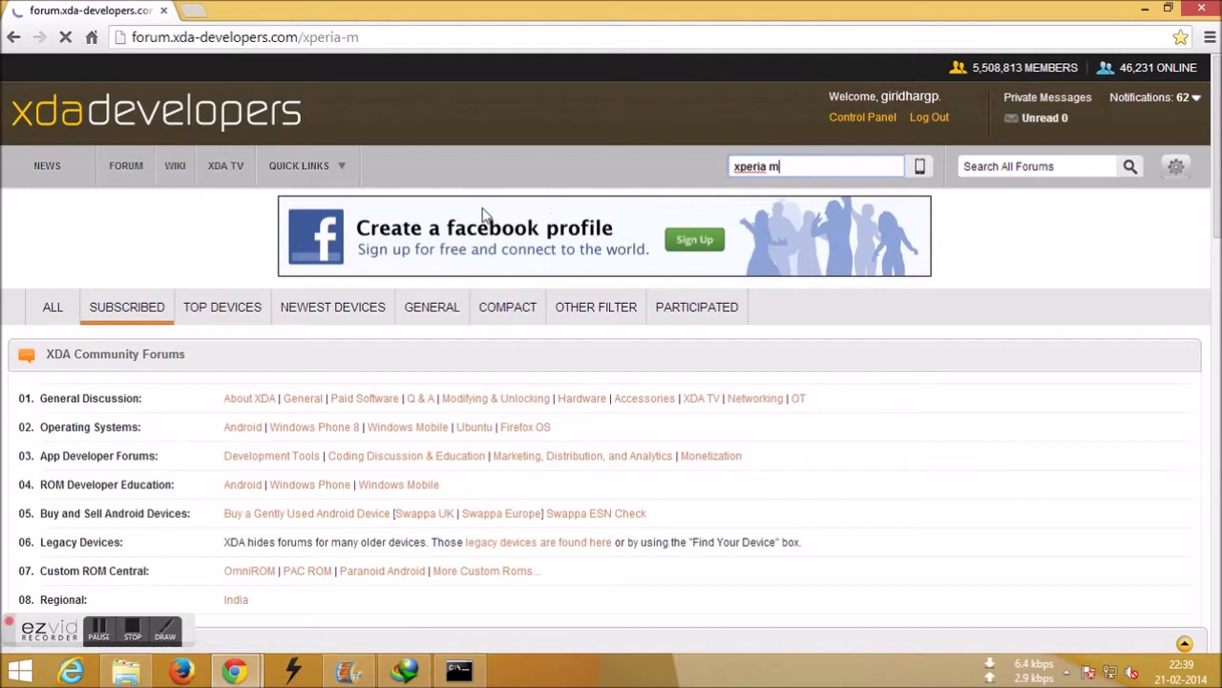
pyautogui.scroll(-3, 374, 229)
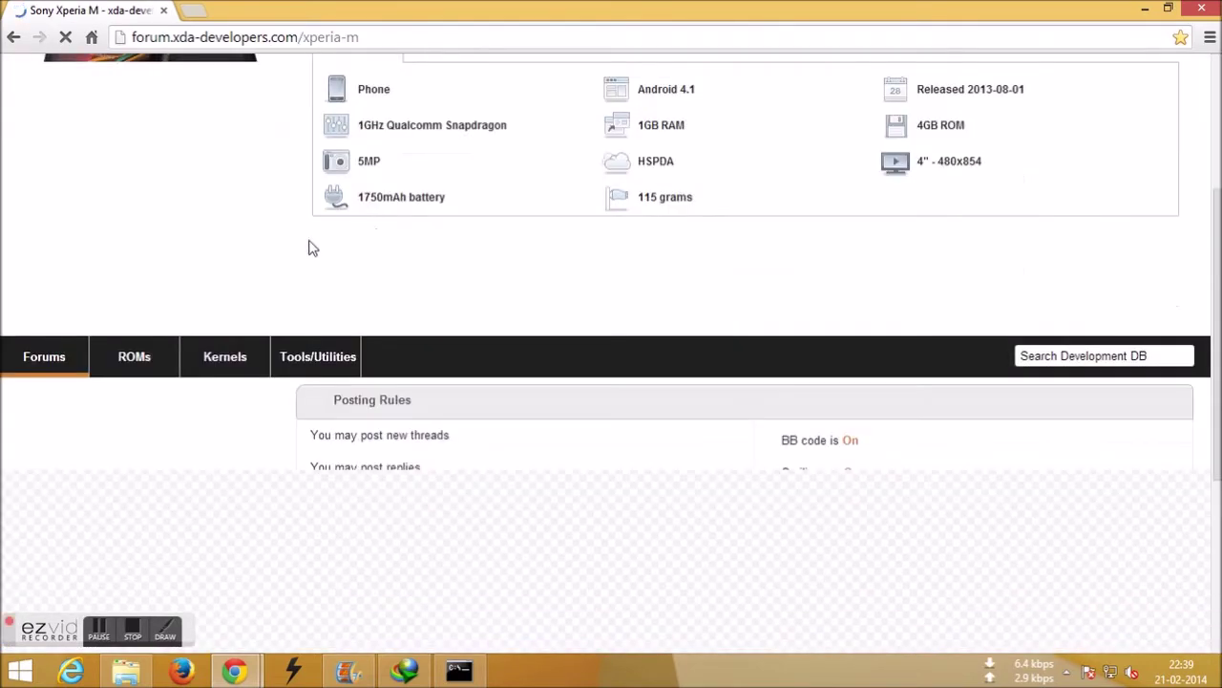
pyautogui.scroll(-2, 174, 321)
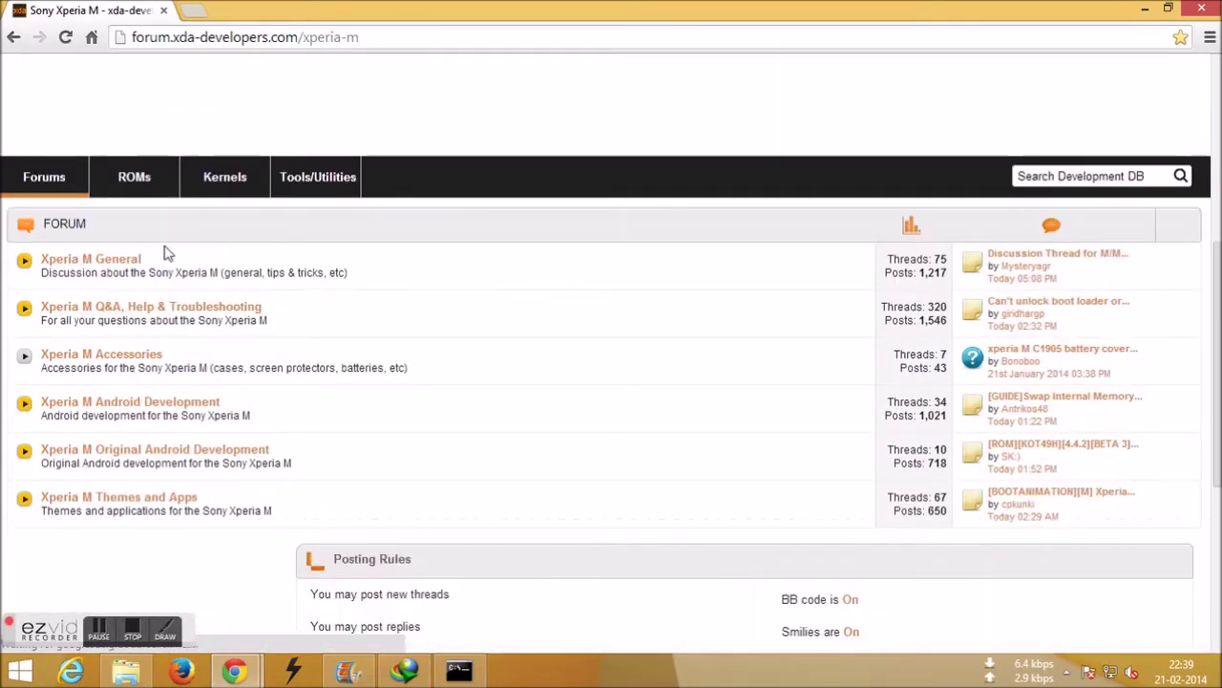
pyautogui.scroll(-1, 165, 253)
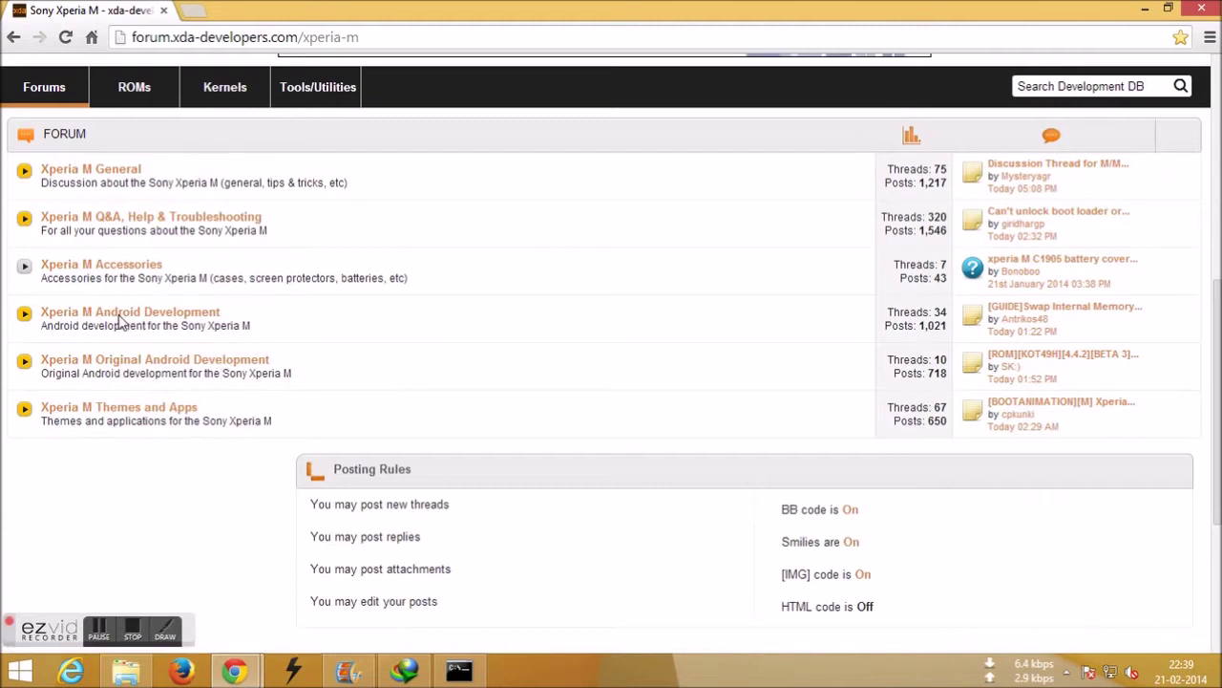
pyautogui.click(127, 366)
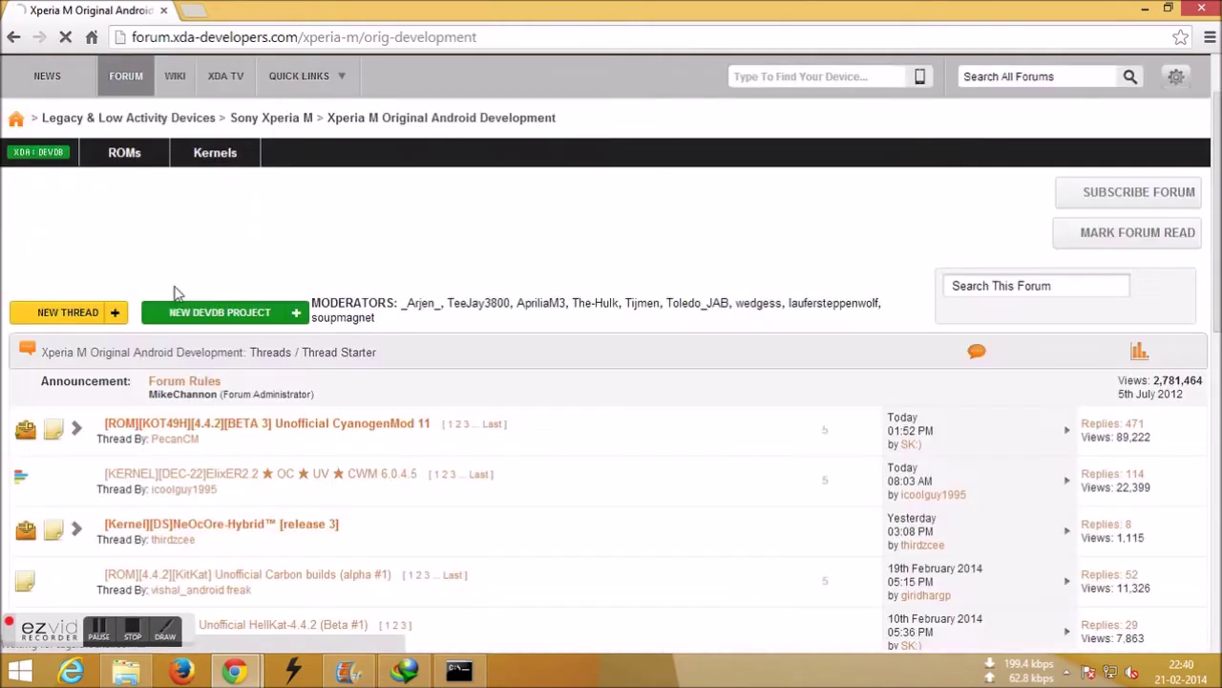
# Browse the section's thread list and try to open the Unofficial CyanogenMod 11 ROM thread
pyautogui.scroll(-3, 174, 293)
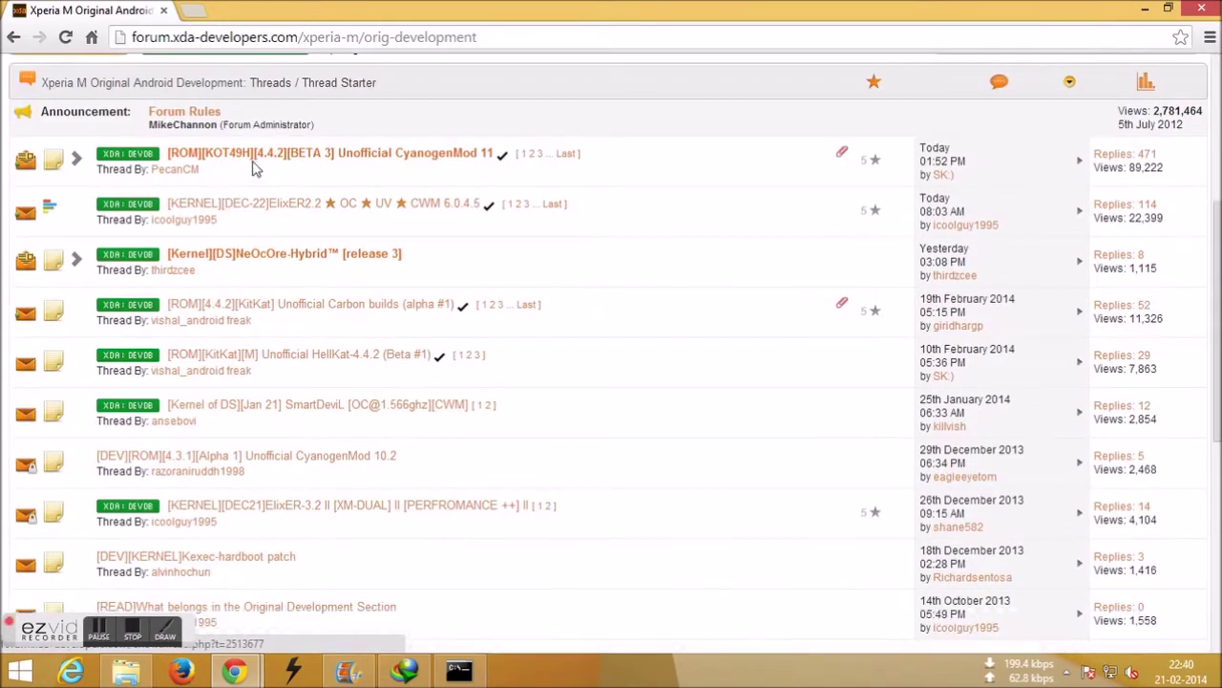
pyautogui.click(363, 156)
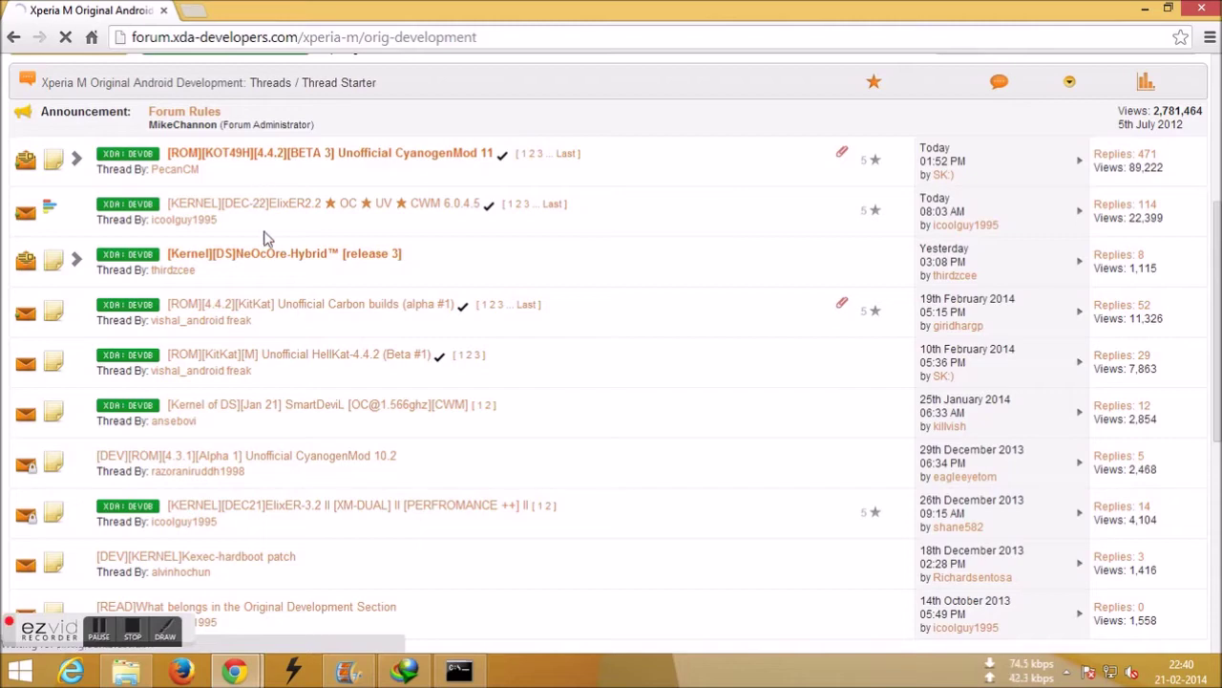
pyautogui.scroll(-8, 248, 286)
pyautogui.scroll(7, 325, 296)
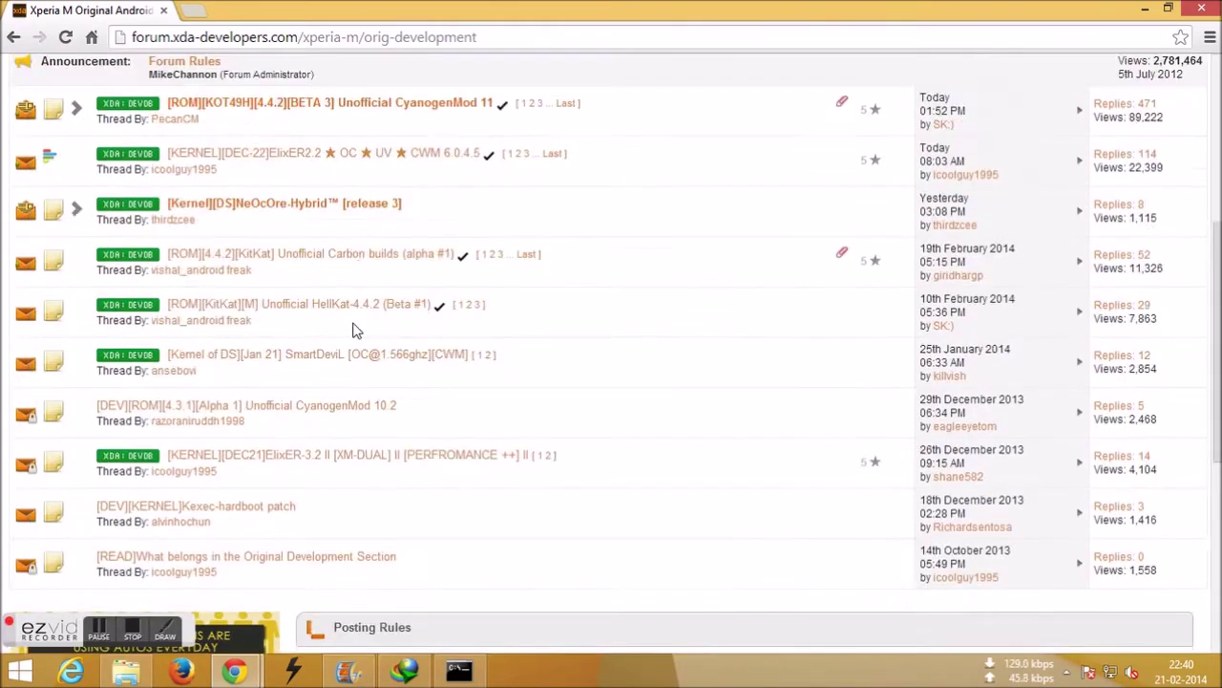
# Open the "Unofficial Carbon builds (alpha #1)" thread in a new tab and look through its first post
pyautogui.rightClick(312, 260)
pyautogui.click(333, 264)
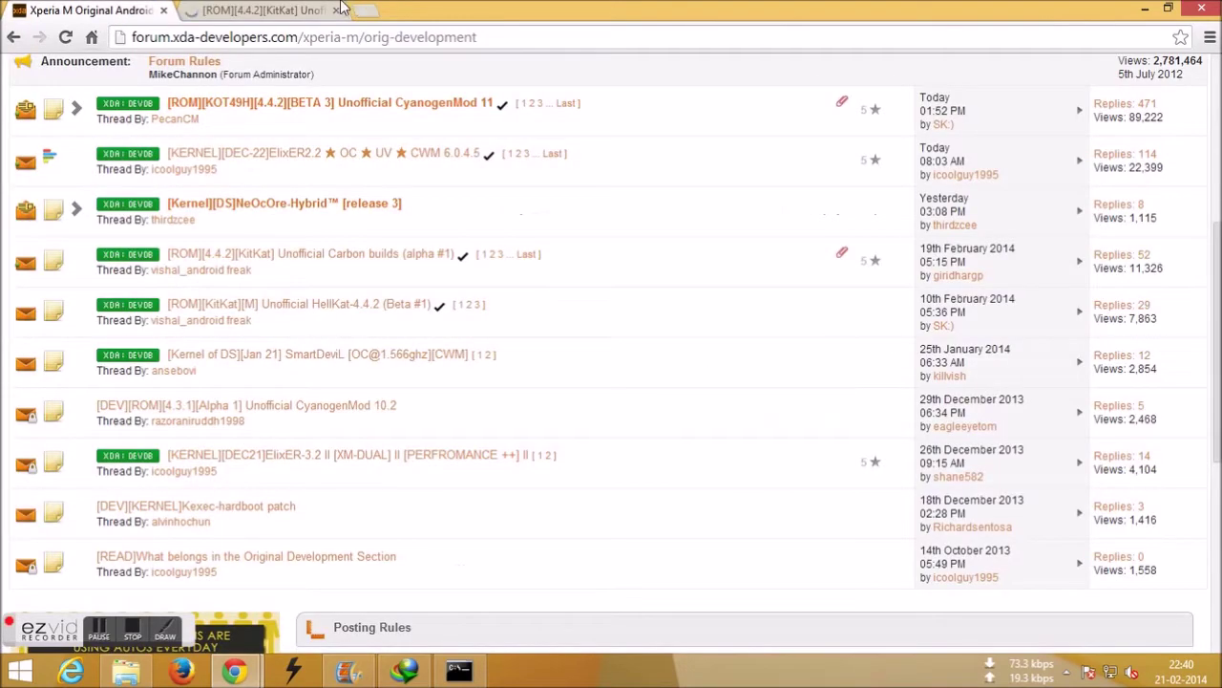
pyautogui.click(342, 8)
pyautogui.scroll(-4, 323, 365)
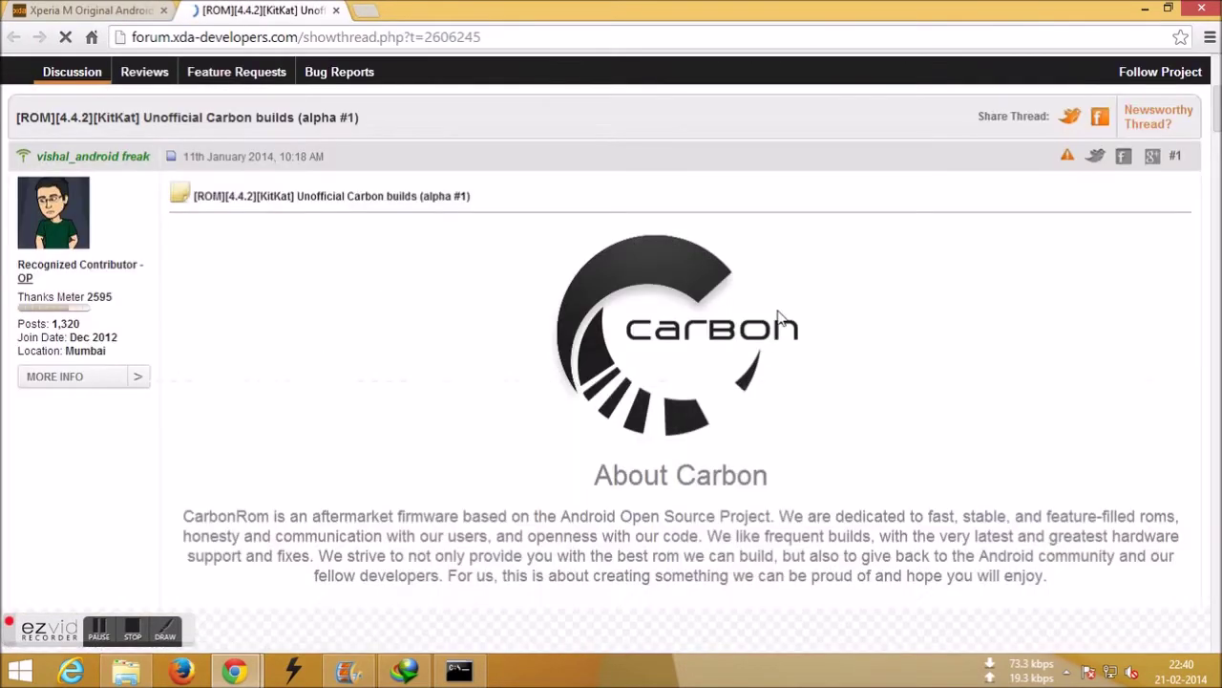
pyautogui.scroll(-8, 391, 396)
pyautogui.moveTo(1217, 167); pyautogui.dragTo(1219, 112)
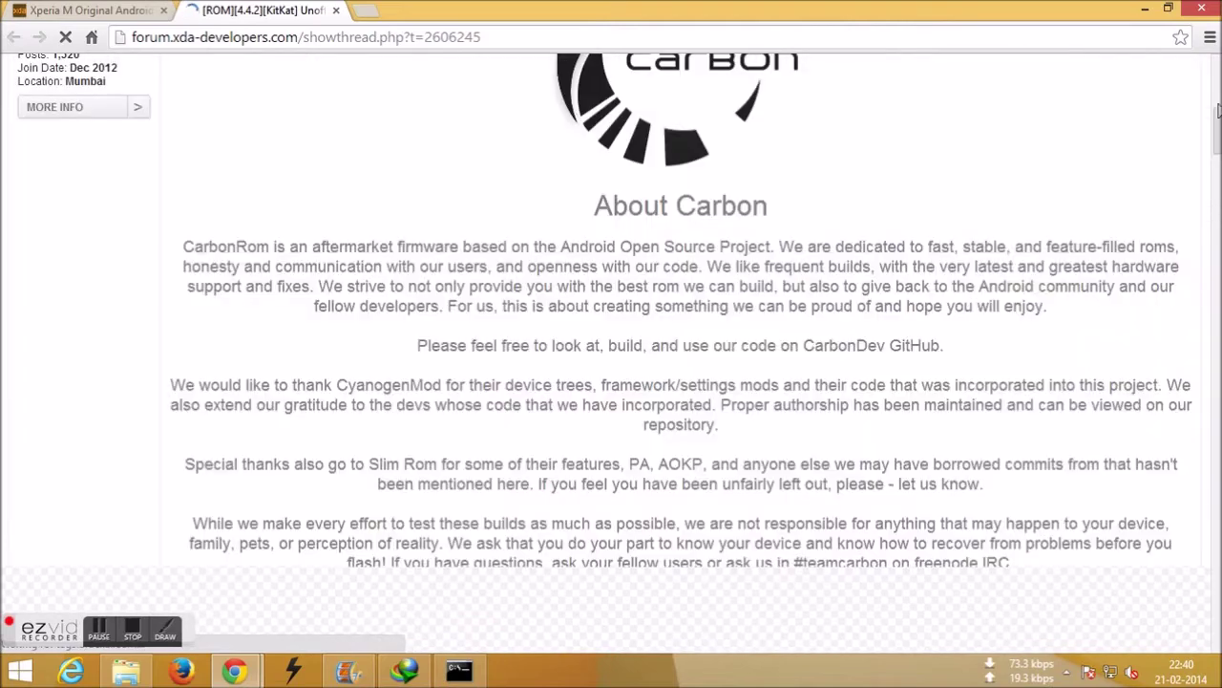
# Switch to File Explorer and open the Compressed folder inside Downloads
pyautogui.click(122, 673)
pyautogui.click(109, 134)
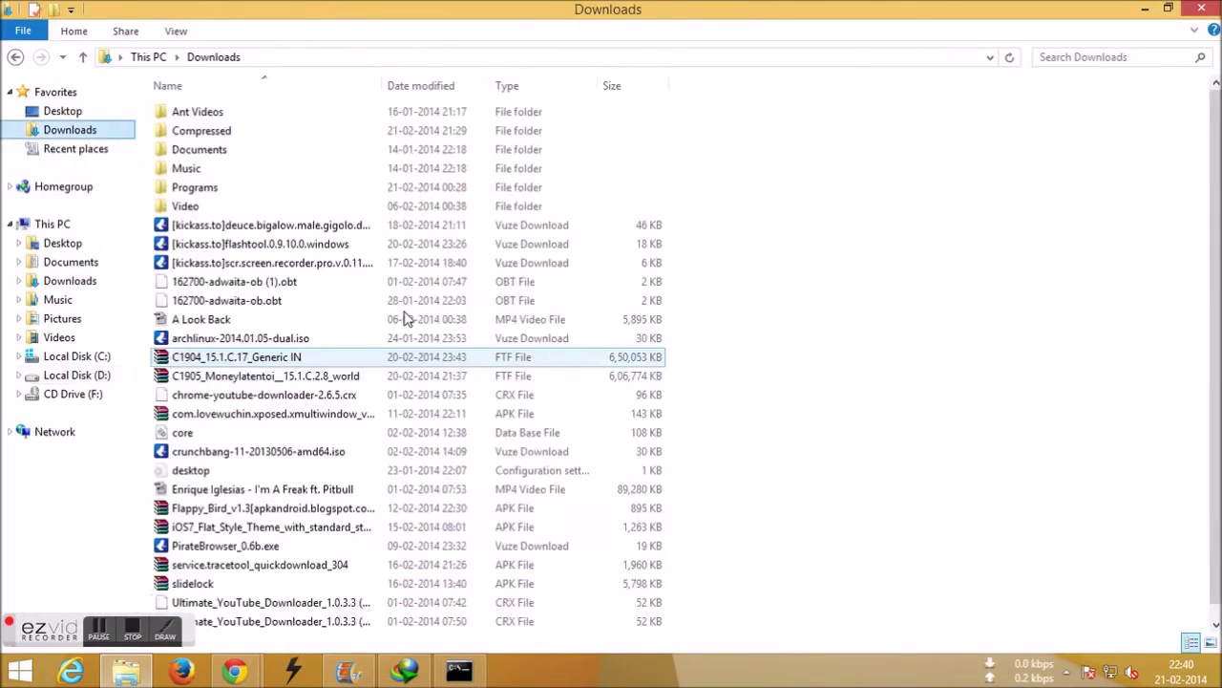
pyautogui.click(237, 136)
pyautogui.doubleClick(238, 136)
pyautogui.click(386, 391)
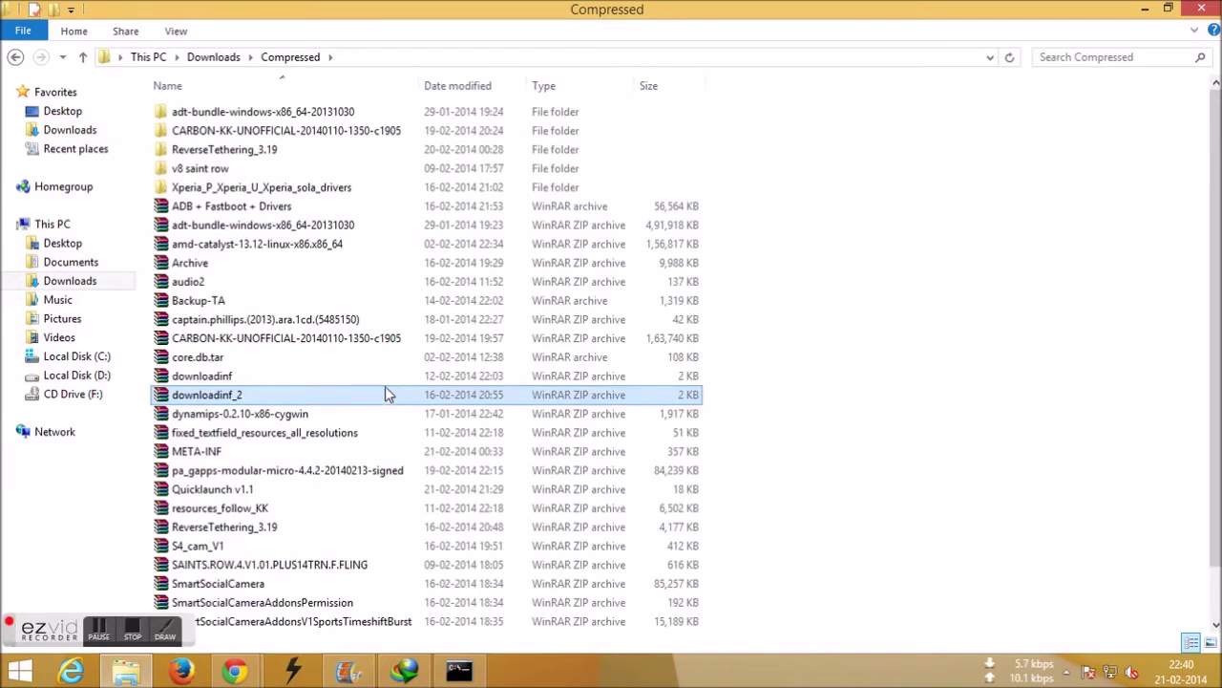
pyautogui.press('c')
pyautogui.press('o')
pyautogui.press('c')
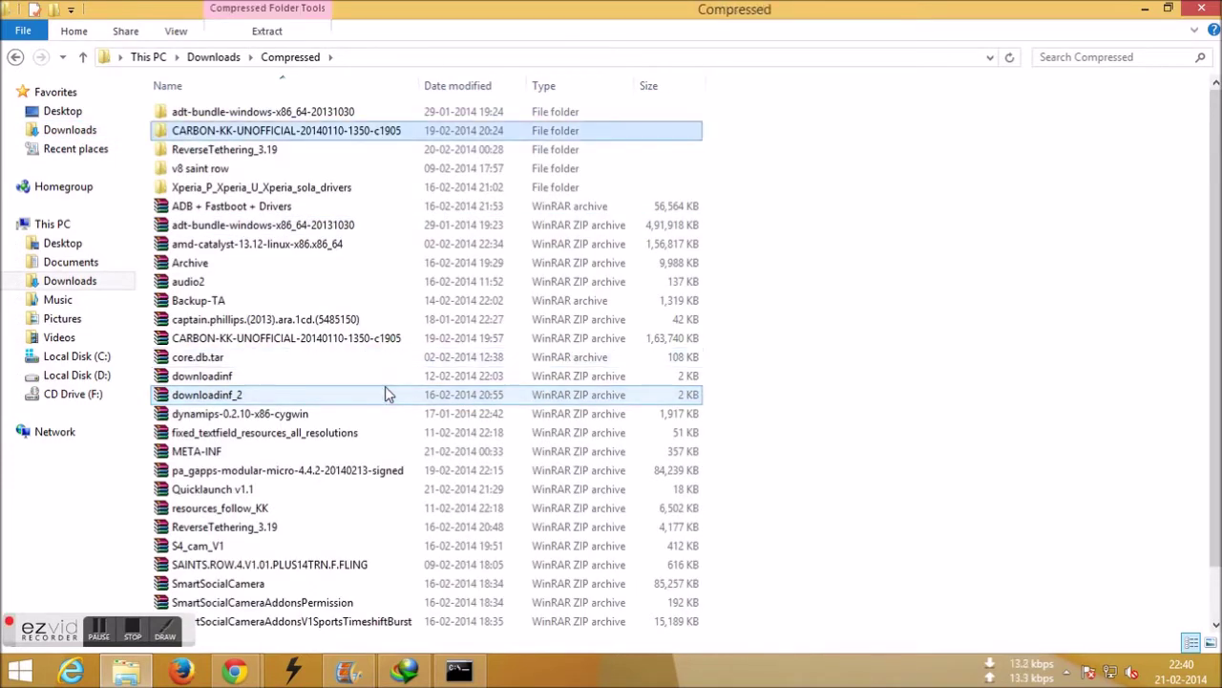
pyautogui.click(367, 344)
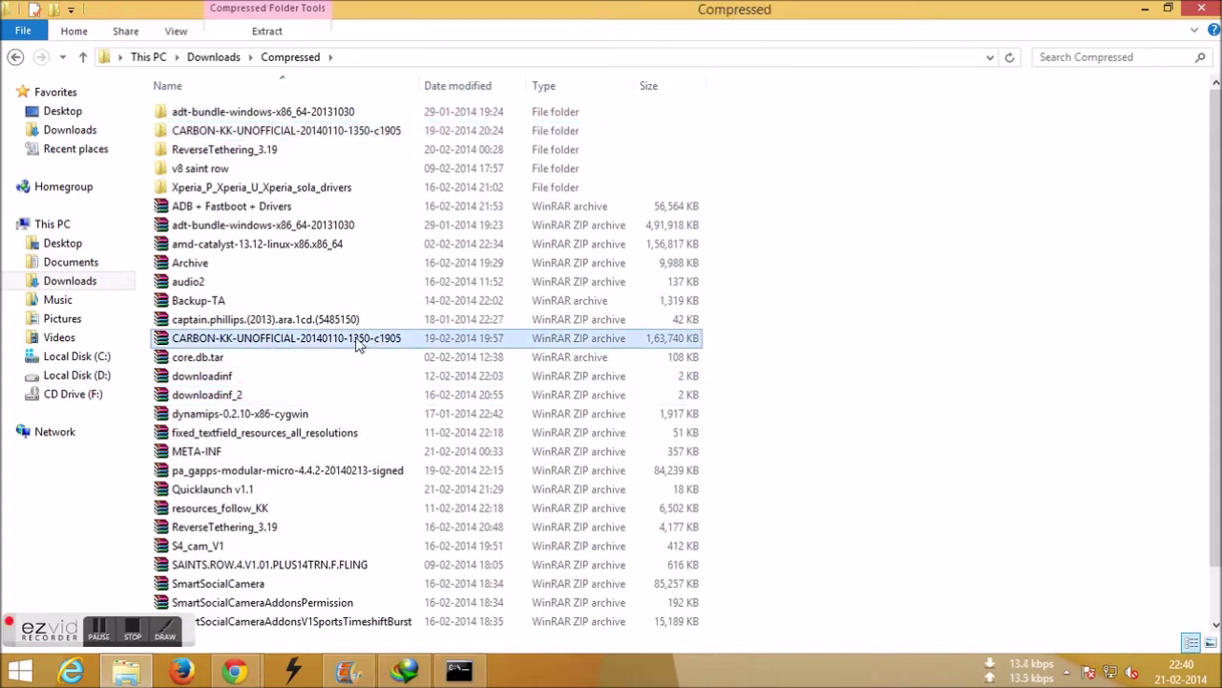
pyautogui.doubleClick(359, 340)
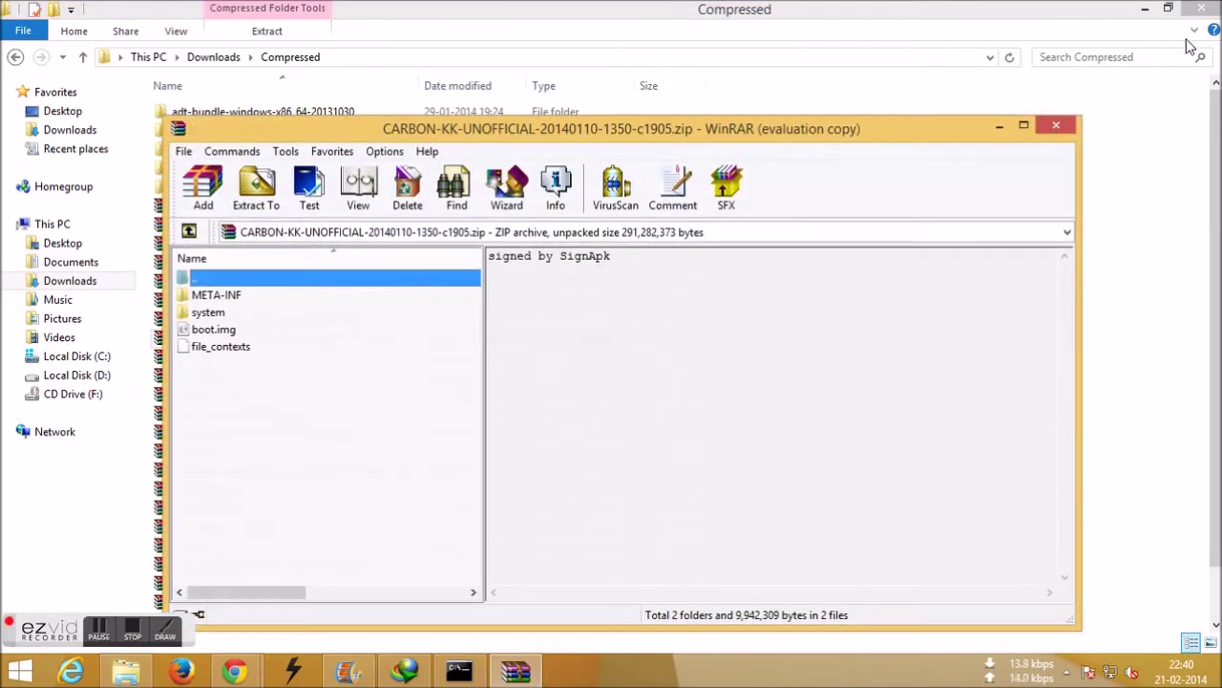
# Extract boot.img from the Carbon archive to the desktop, replacing the existing file, and close the archive
pyautogui.click(1146, 9)
pyautogui.click(1142, 11)
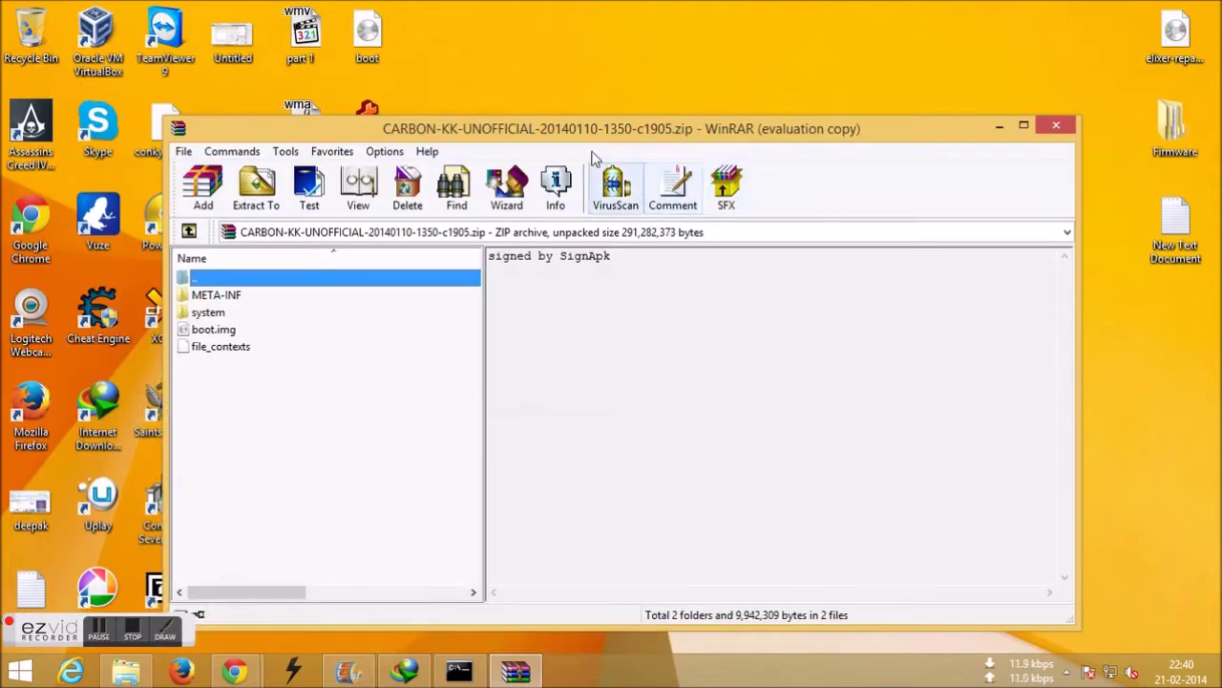
pyautogui.moveTo(592, 128); pyautogui.dragTo(992, 47)
pyautogui.click(659, 249)
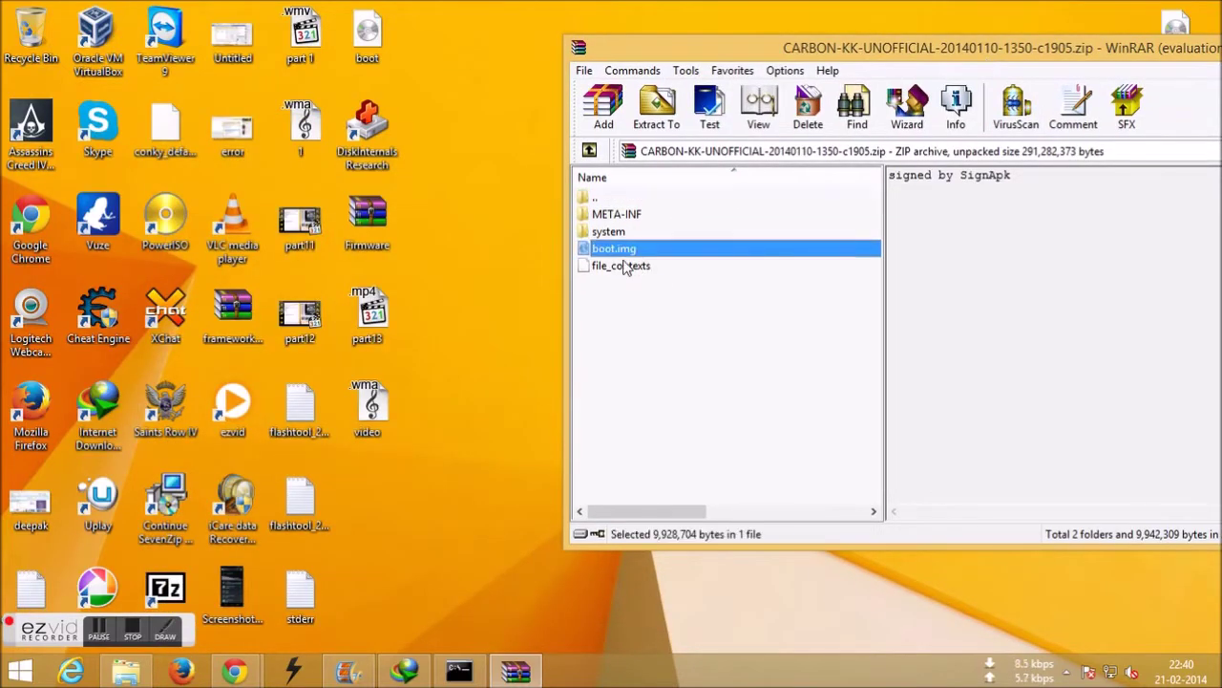
pyautogui.moveTo(537, 223); pyautogui.dragTo(532, 296)
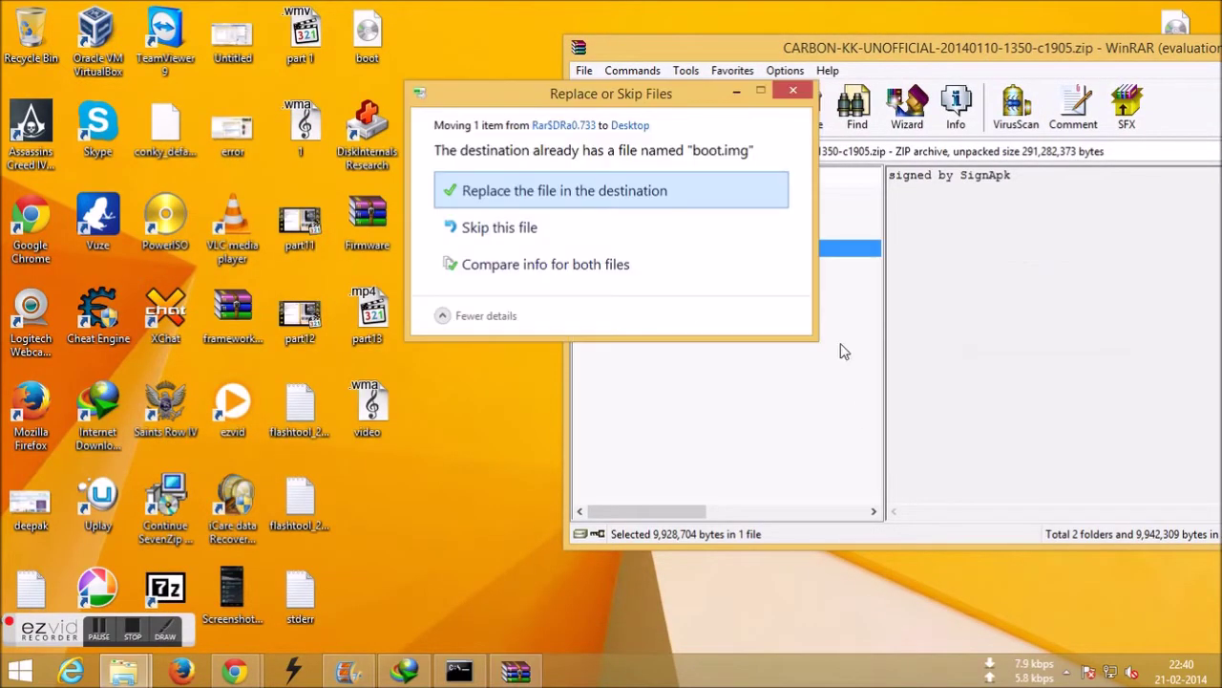
pyautogui.click(561, 192)
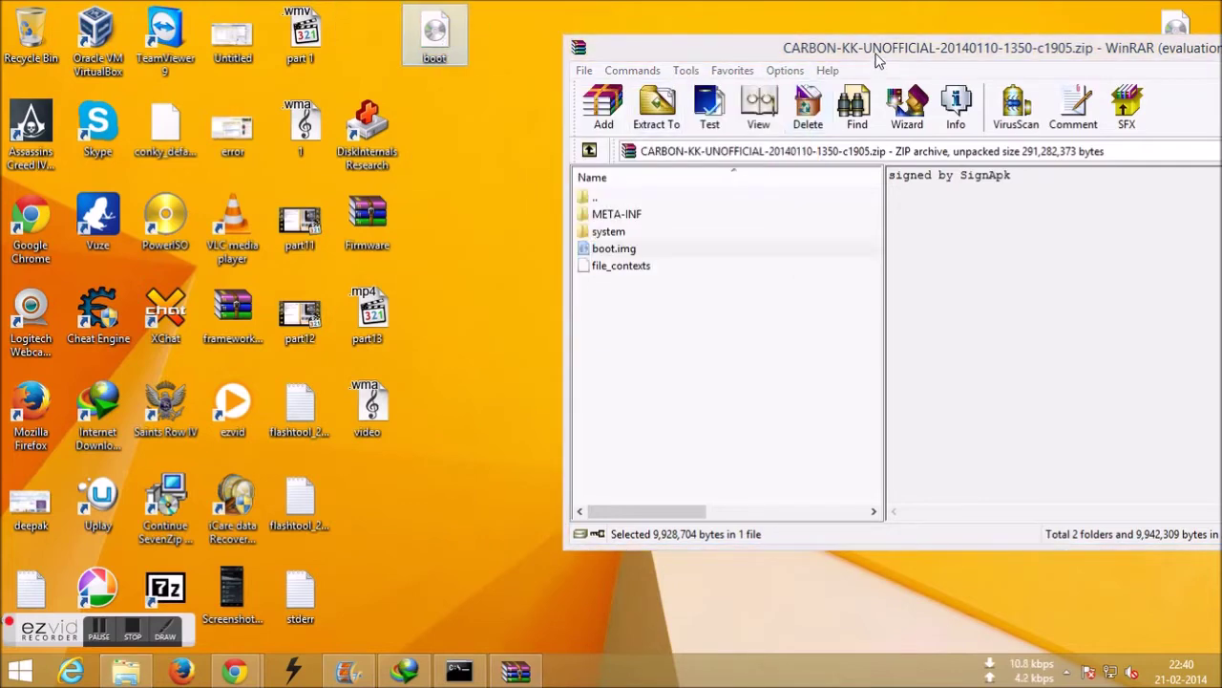
pyautogui.moveTo(876, 50); pyautogui.dragTo(551, 57)
pyautogui.click(1123, 55)
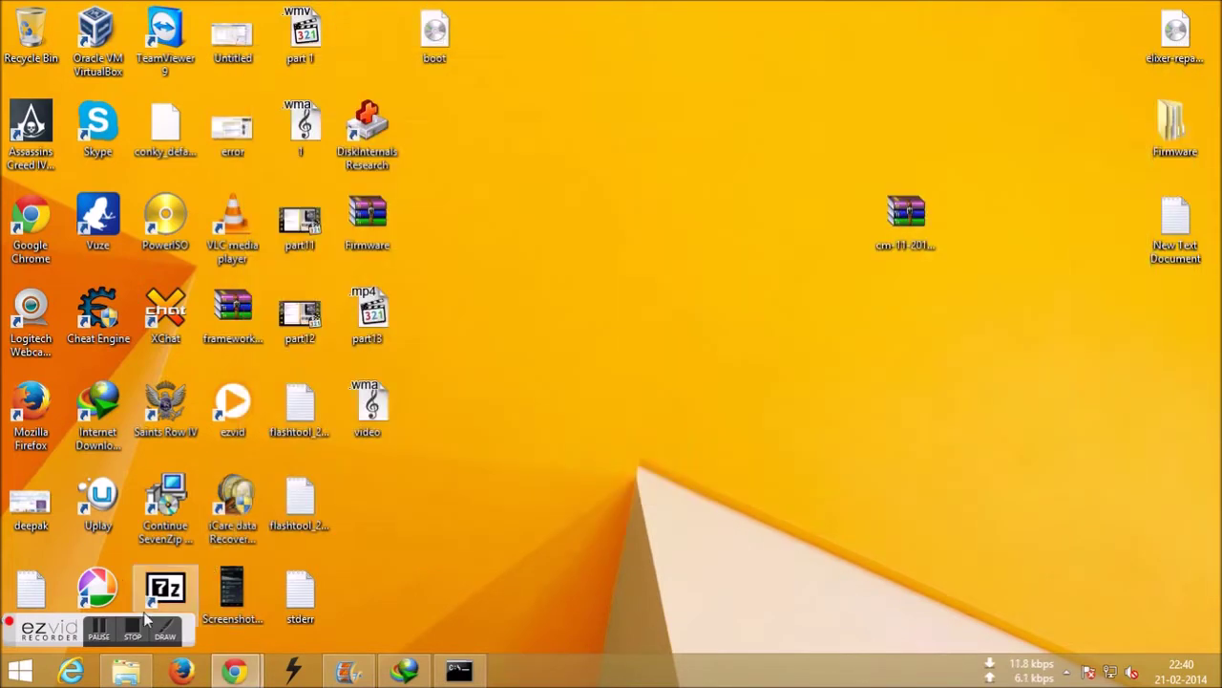
# Point out the Carbon ZIP in the Compressed folder, return to the desktop and move the boot file to its middle
pyautogui.click(125, 671)
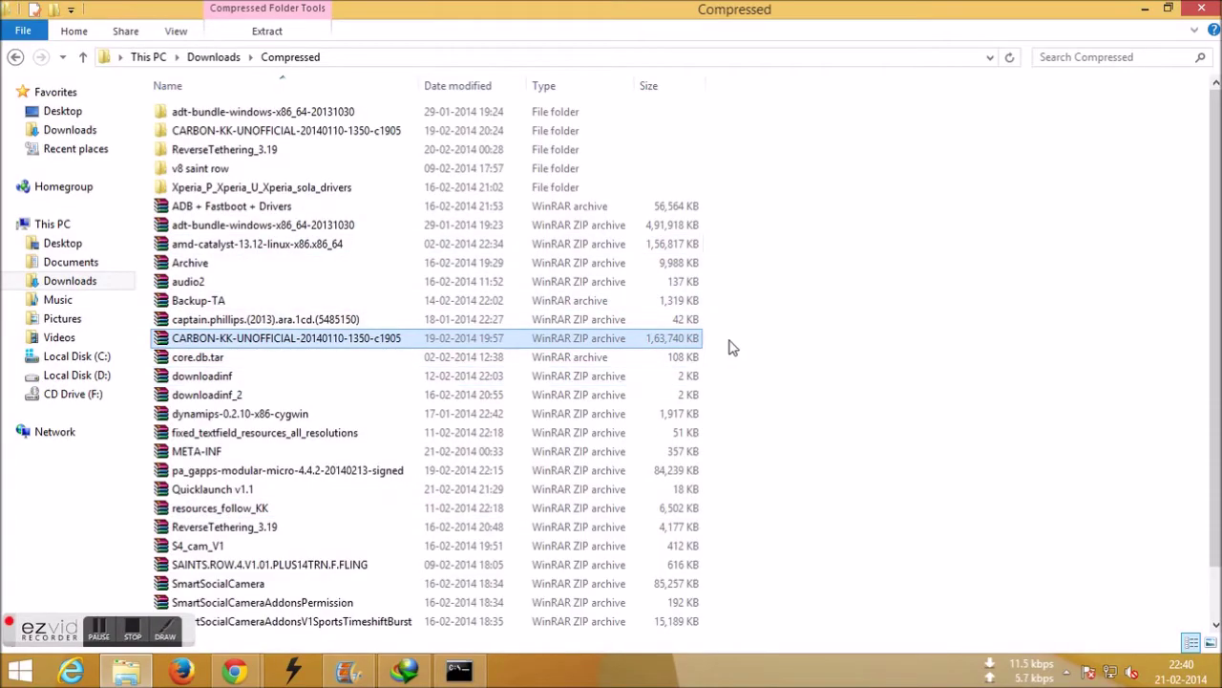
pyautogui.moveTo(732, 340); pyautogui.dragTo(146, 337)
pyautogui.press('super+d')
pyautogui.rightClick(694, 187)
pyautogui.click(718, 260)
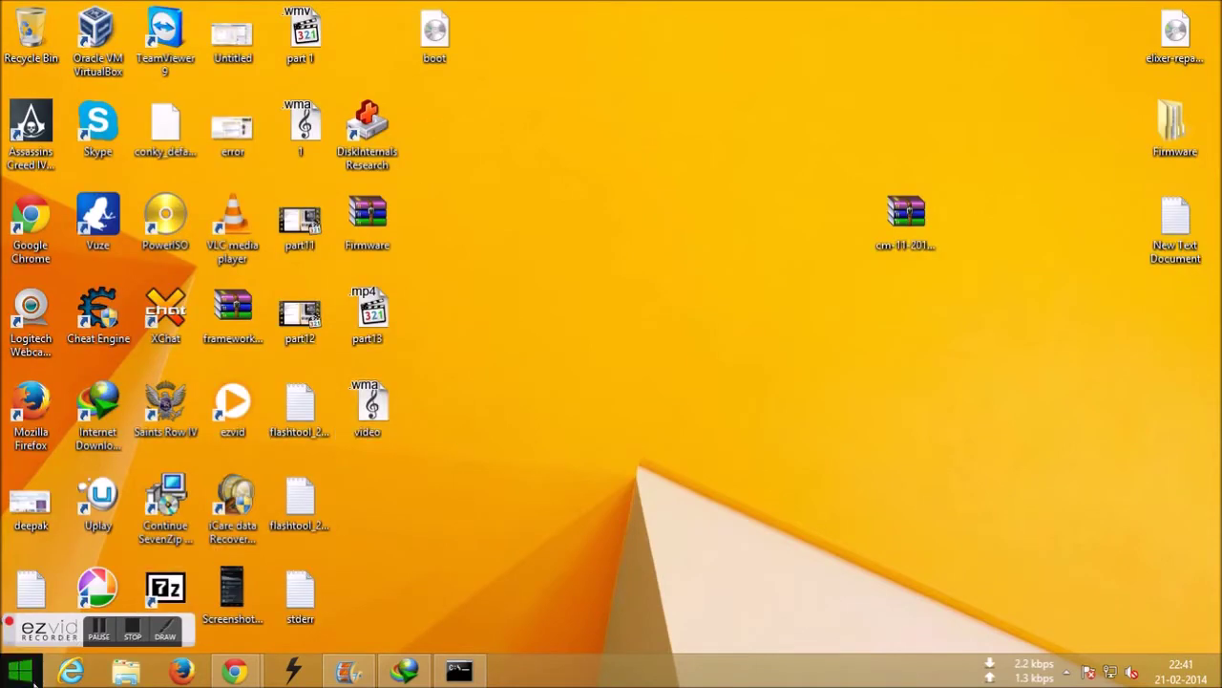
pyautogui.moveTo(435, 33); pyautogui.dragTo(703, 406)
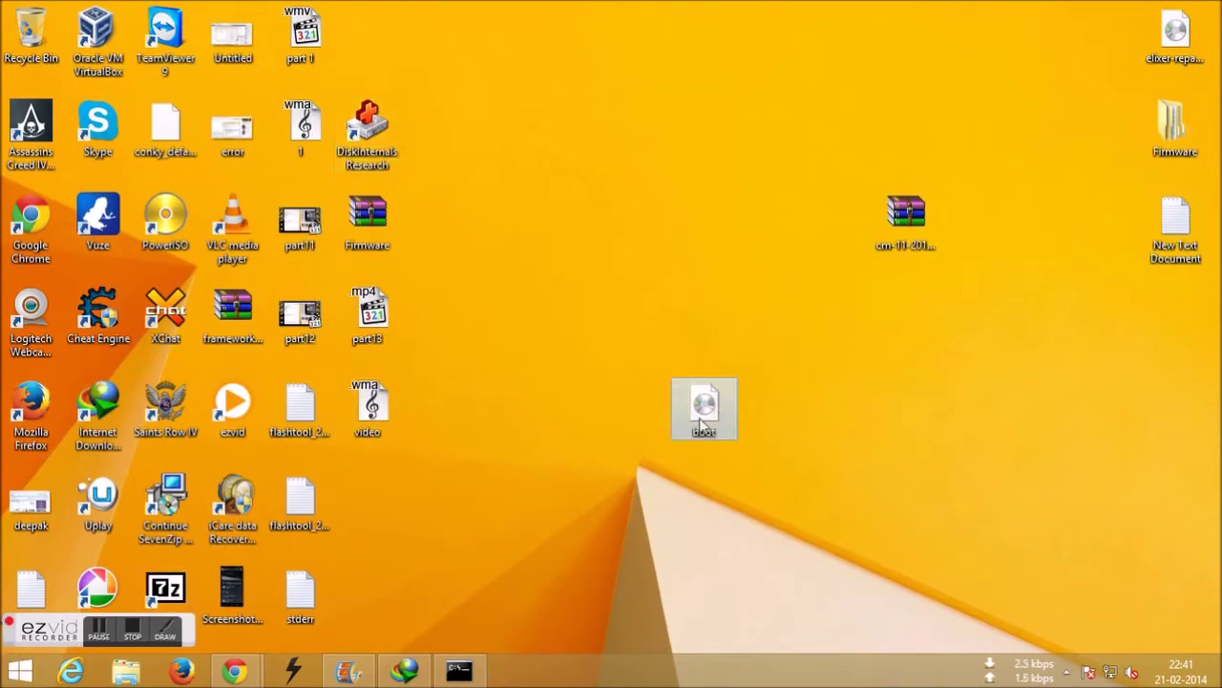
# Search the computer for "flash" and launch Flashtool
pyautogui.press('super')
pyautogui.write('fl')
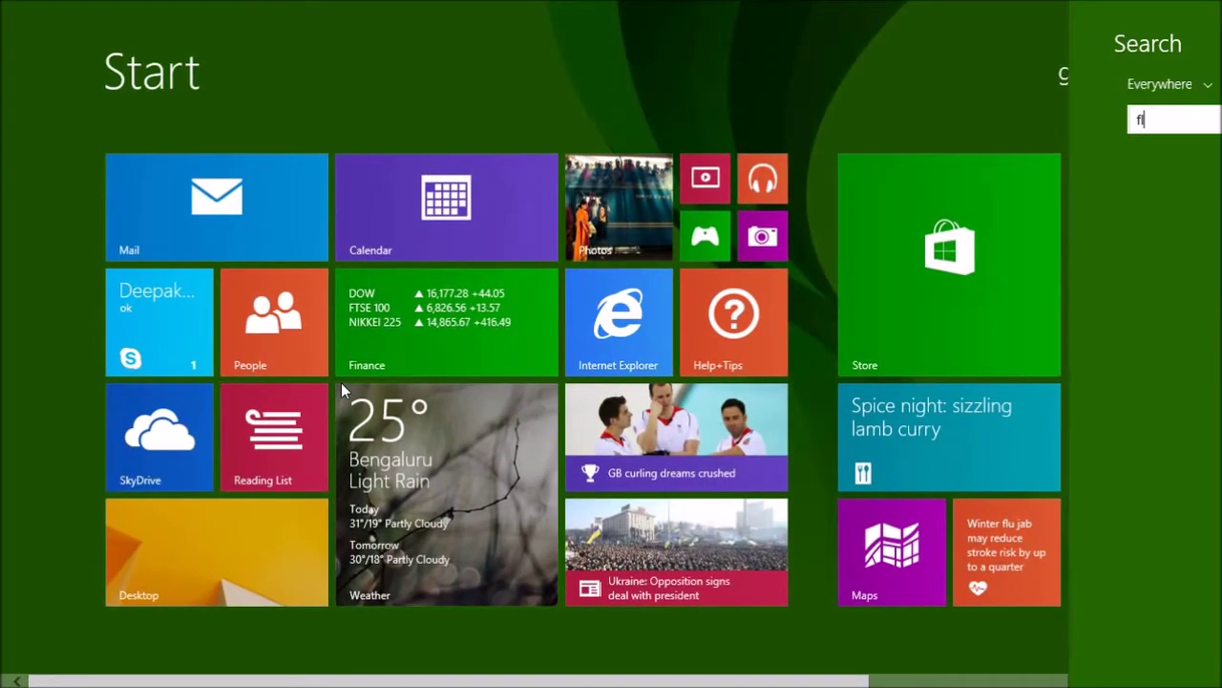
pyautogui.write('ashtool64')
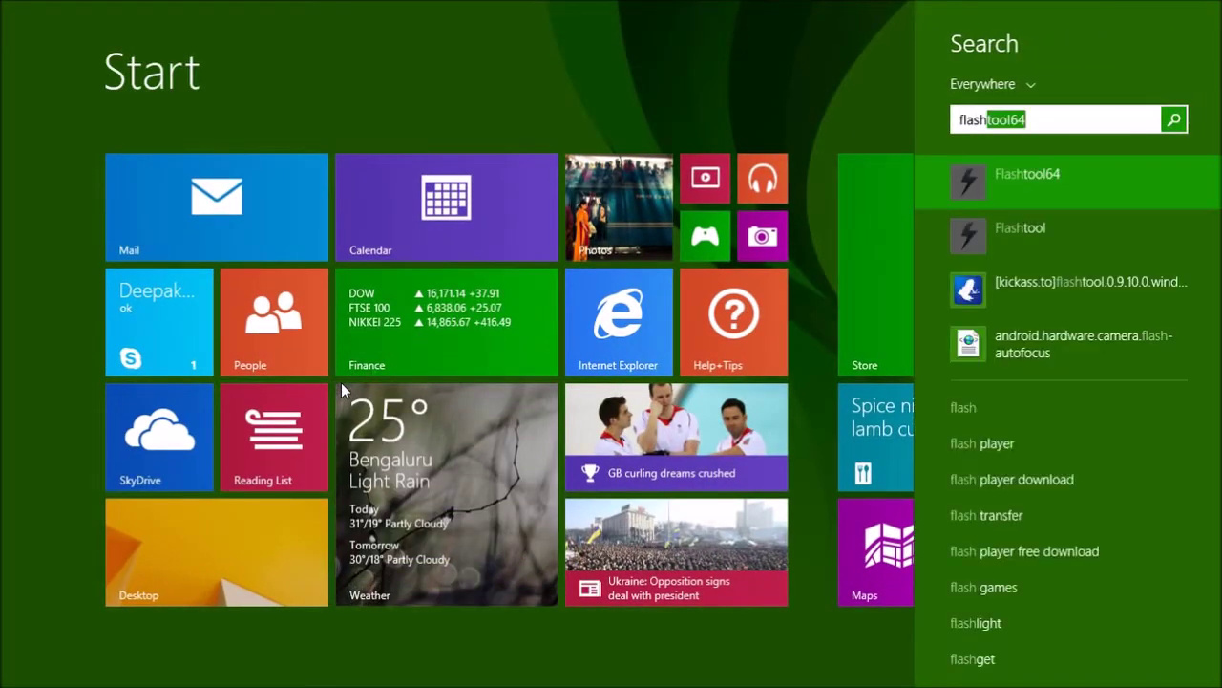
pyautogui.press('Down')
pyautogui.press('Return')
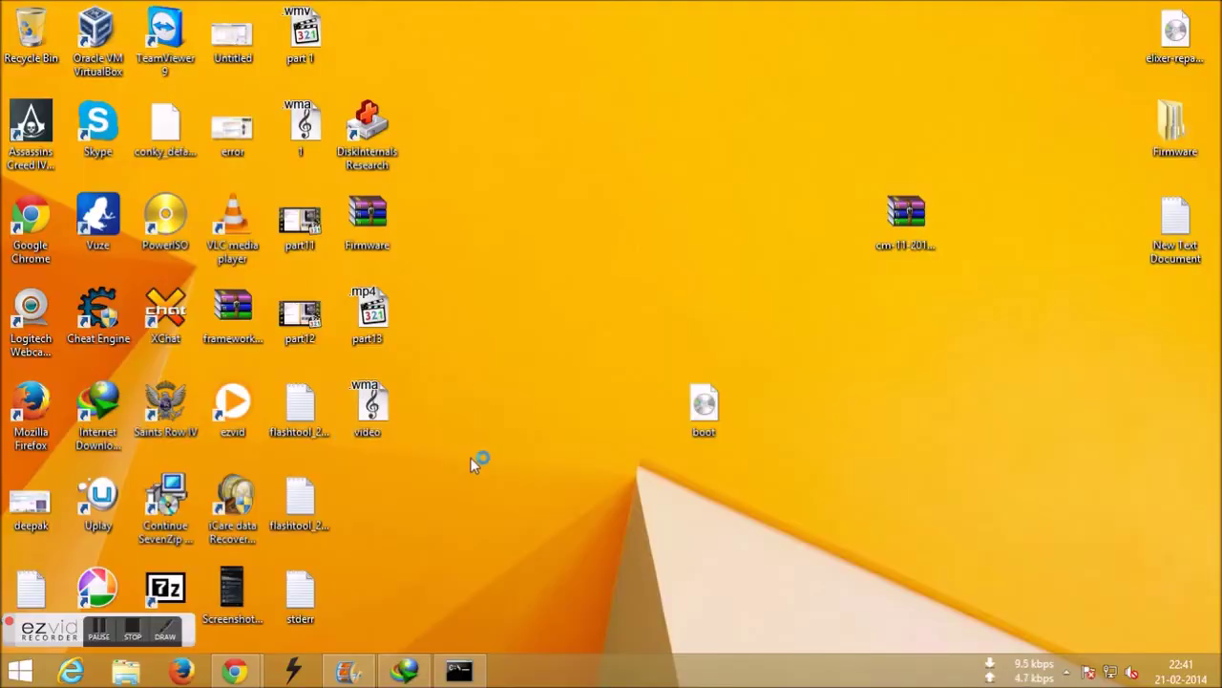
# Run the flashtool installer stored on drive D: under user backup, Desktop, desktop
pyautogui.click(126, 671)
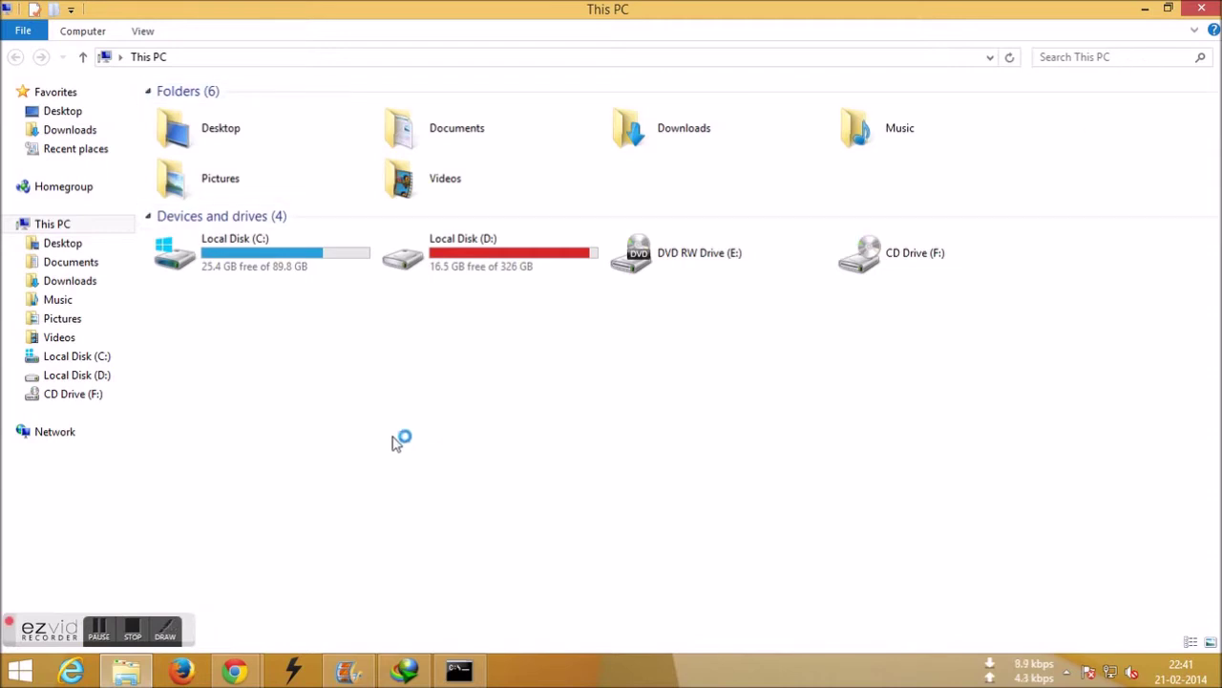
pyautogui.doubleClick(513, 267)
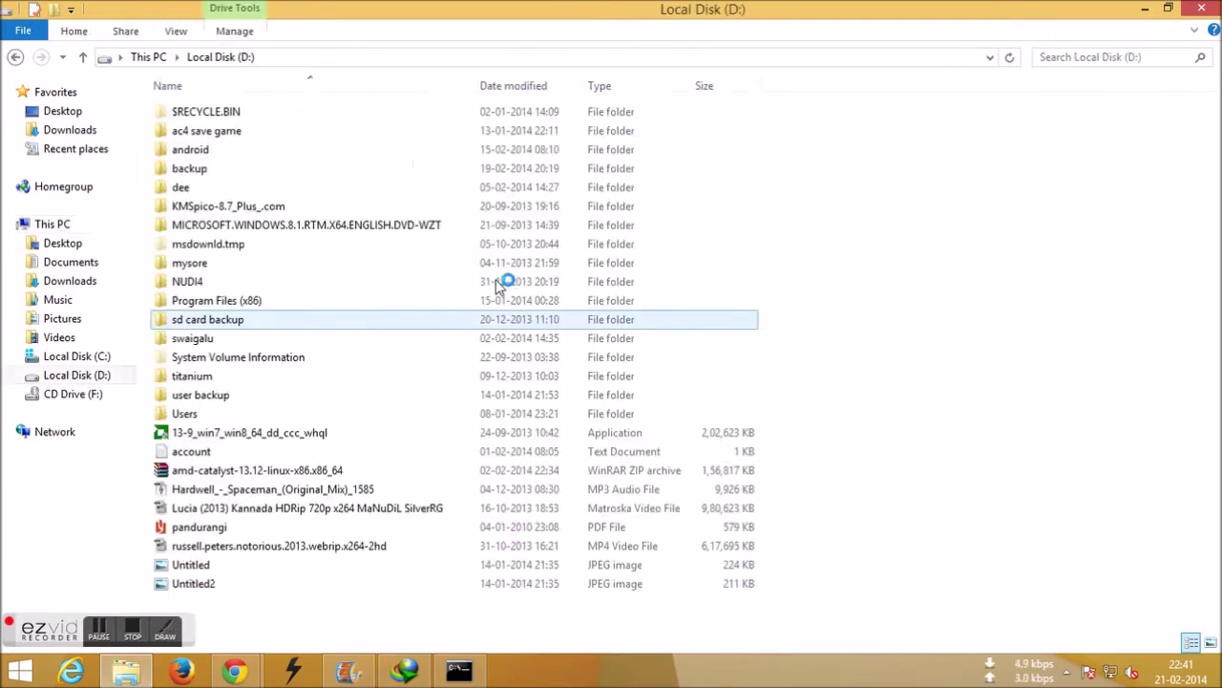
pyautogui.click(229, 401)
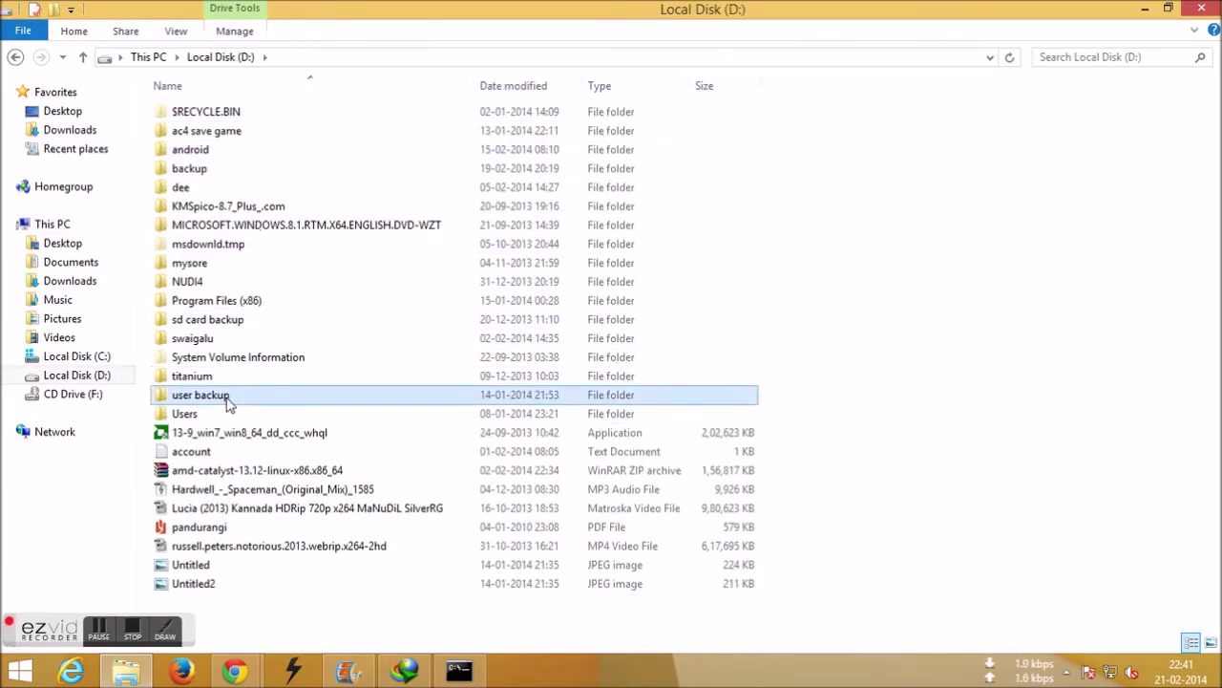
pyautogui.doubleClick(229, 401)
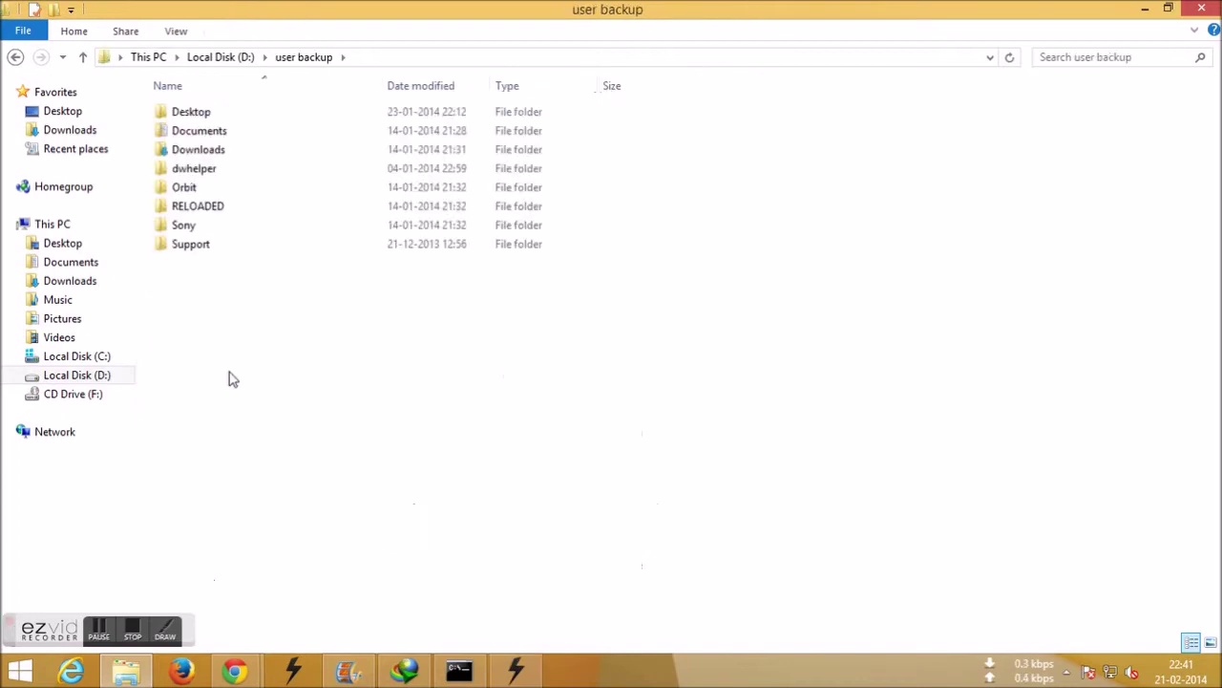
pyautogui.doubleClick(244, 113)
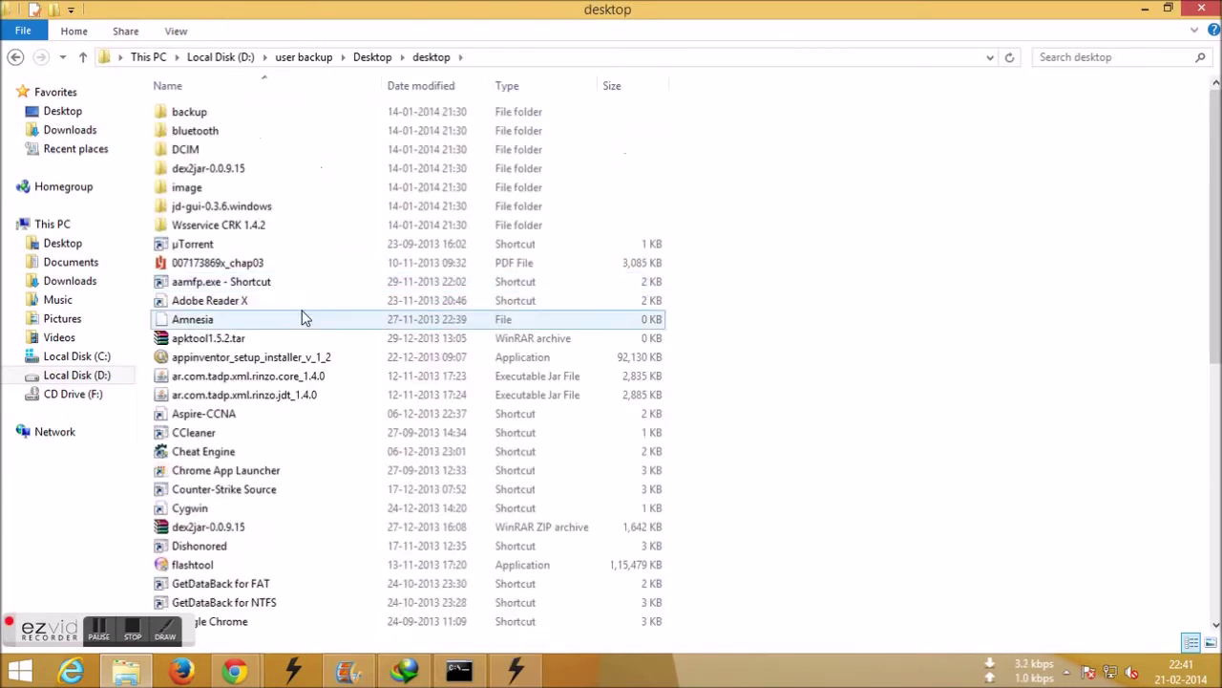
pyautogui.click(251, 564)
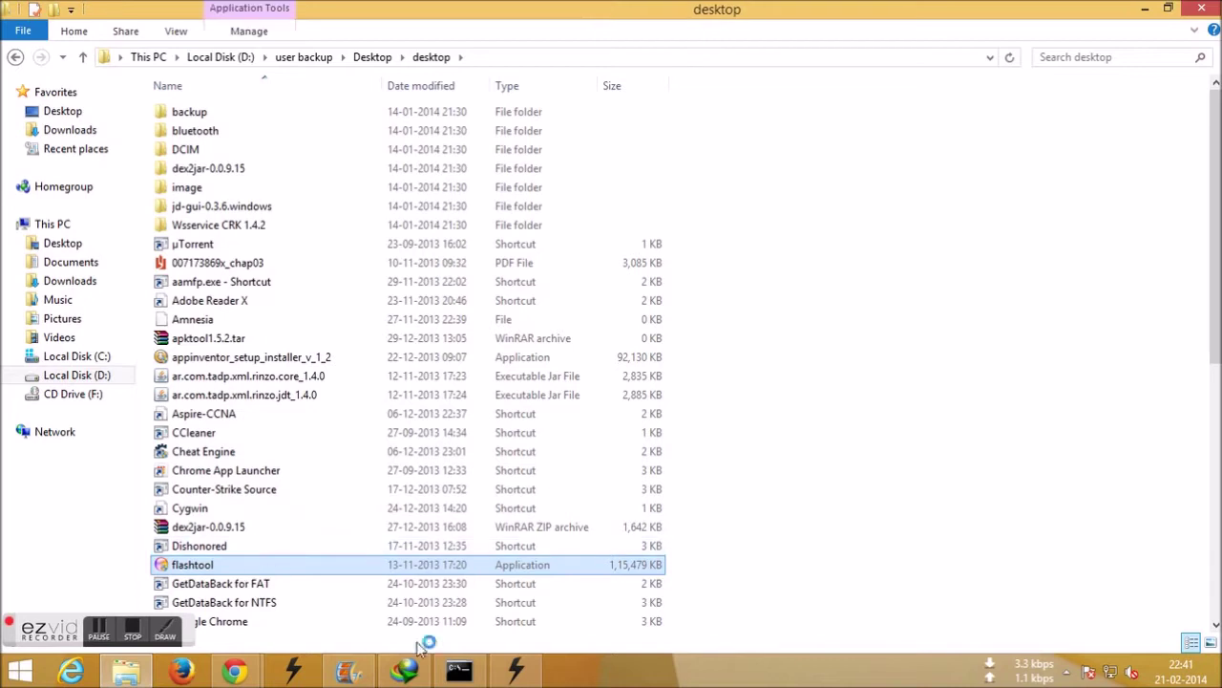
# Bring the running Sony Mobile Flasher window to the front and minimize it
pyautogui.click(516, 674)
pyautogui.rightClick(516, 674)
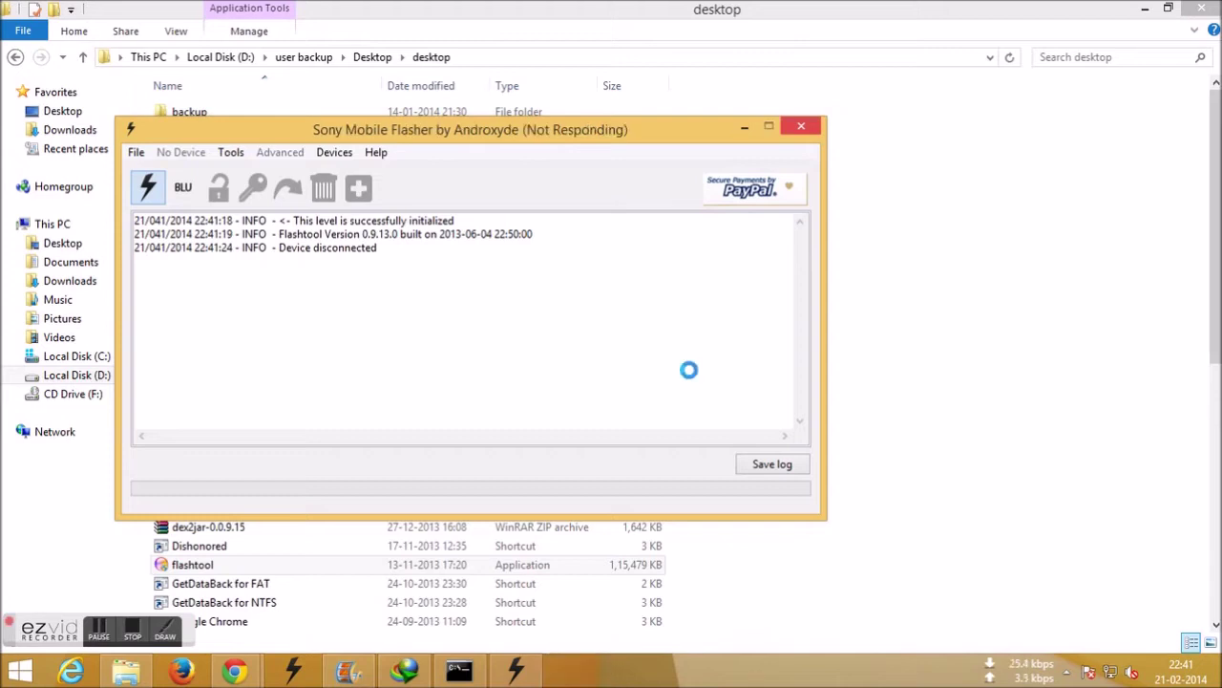
pyautogui.click(744, 126)
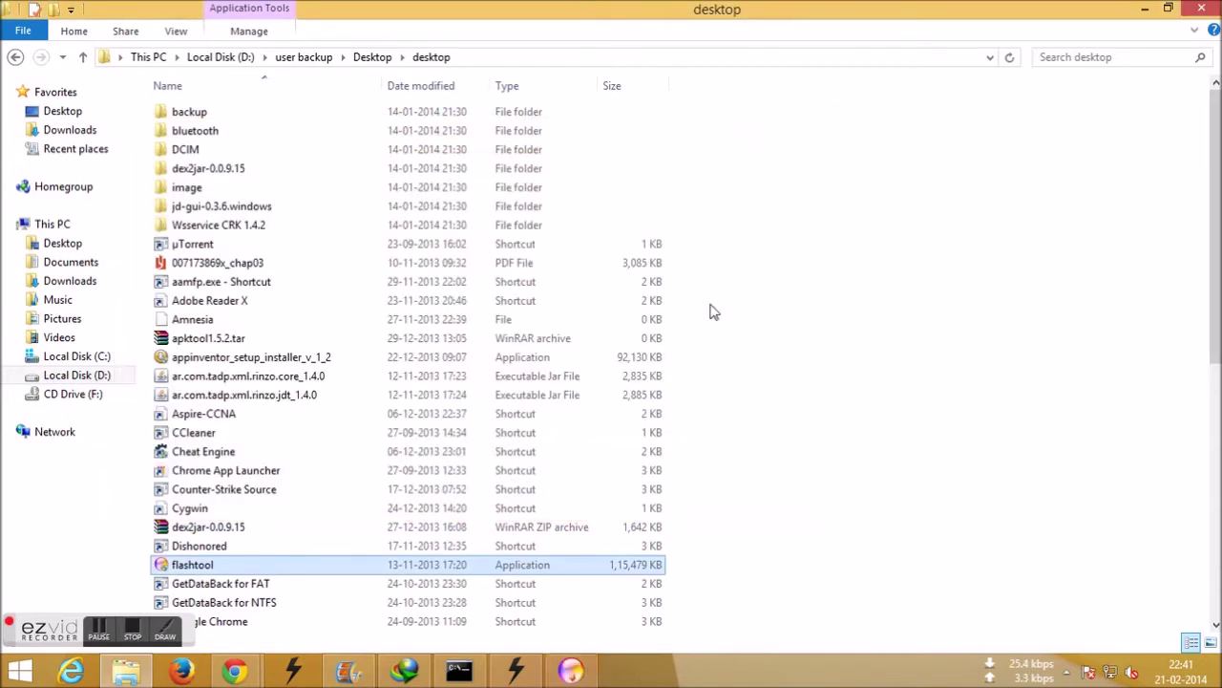
# Minimize the file browser, step through Flashtool Setup past the install location page and cancel the installation
pyautogui.click(1145, 10)
pyautogui.click(738, 483)
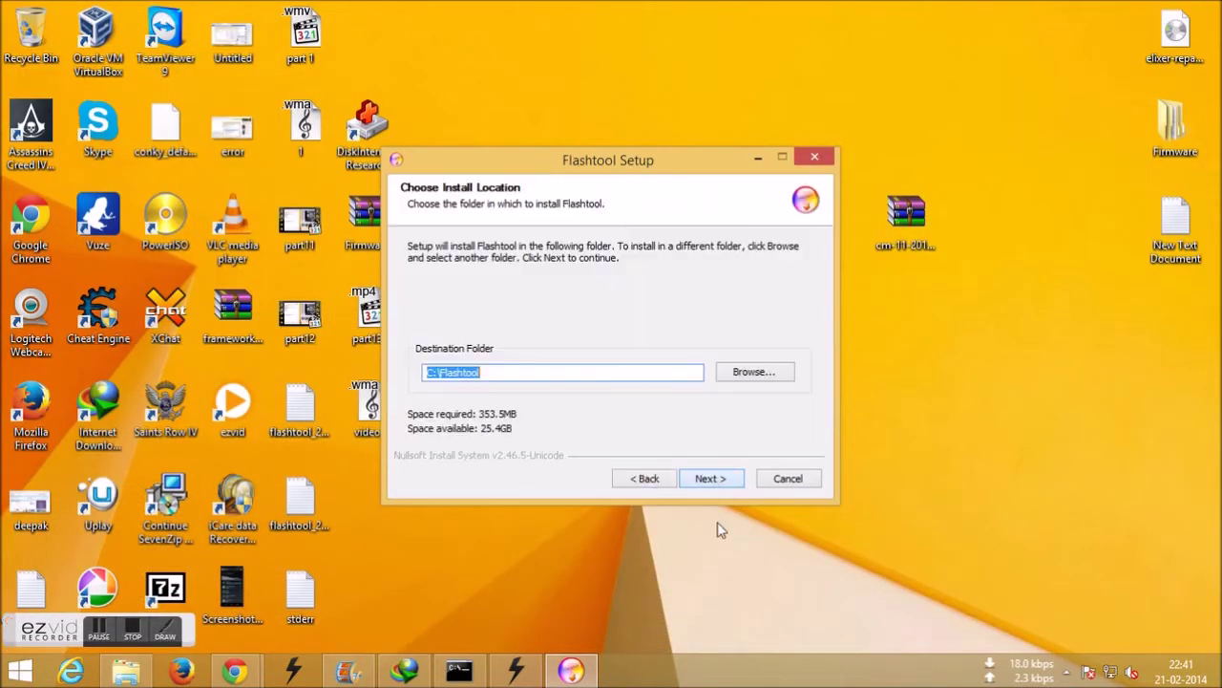
pyautogui.click(710, 480)
pyautogui.click(791, 474)
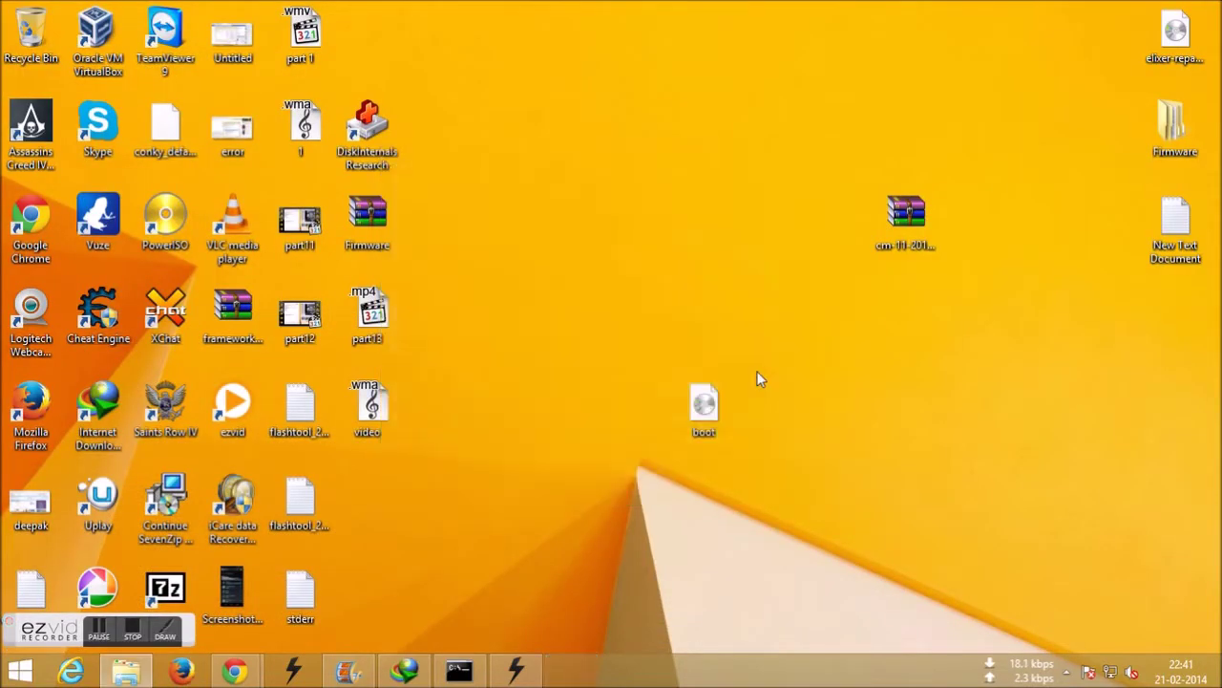
# Browse to C:\Flashtool, check the devices folder, and run Flashtool-drivers from the drivers folder
pyautogui.click(125, 671)
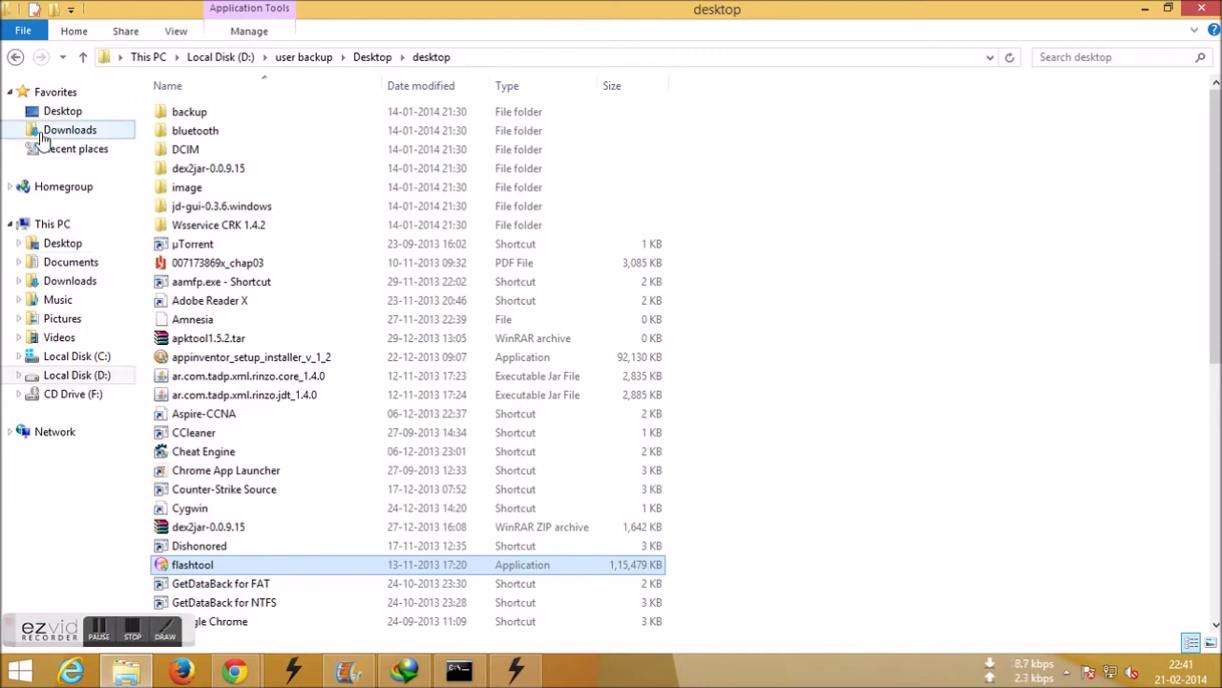
pyautogui.click(74, 356)
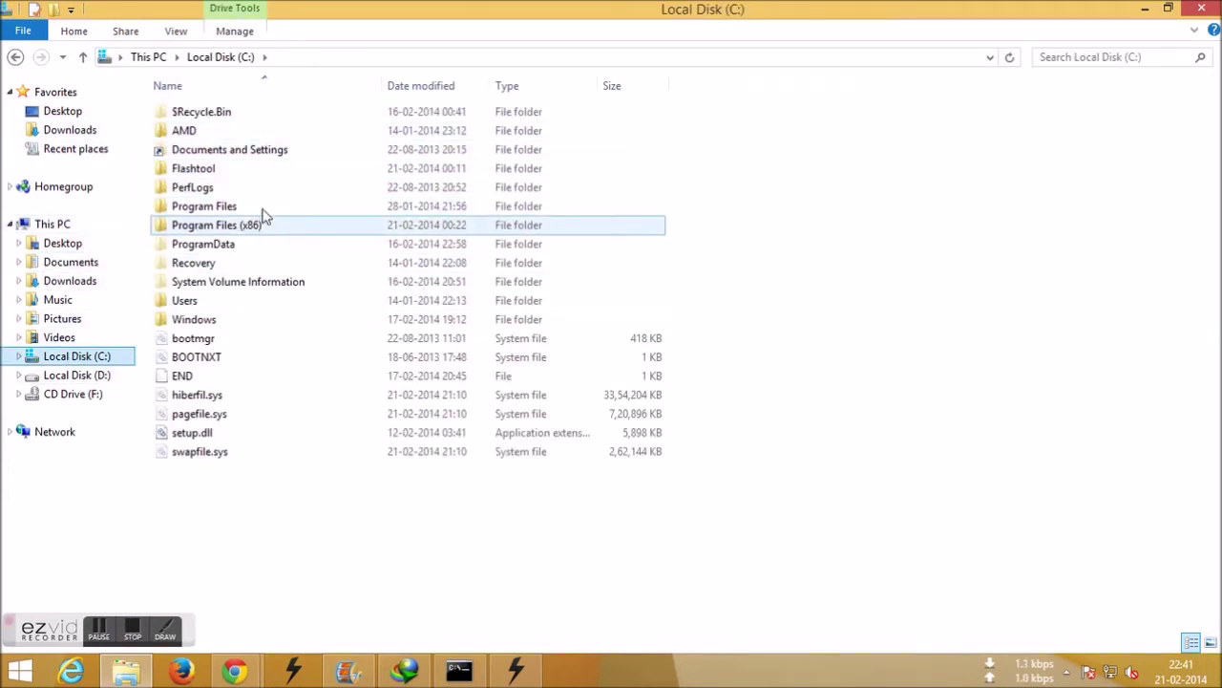
pyautogui.doubleClick(235, 172)
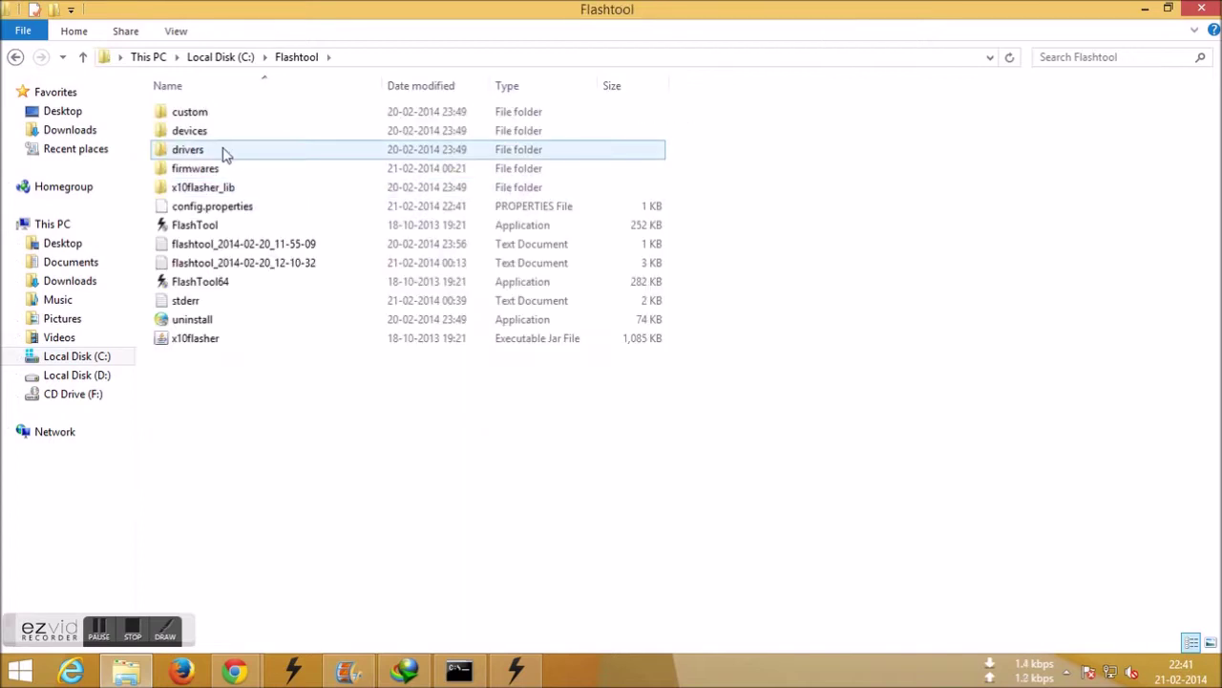
pyautogui.doubleClick(225, 133)
pyautogui.click(304, 59)
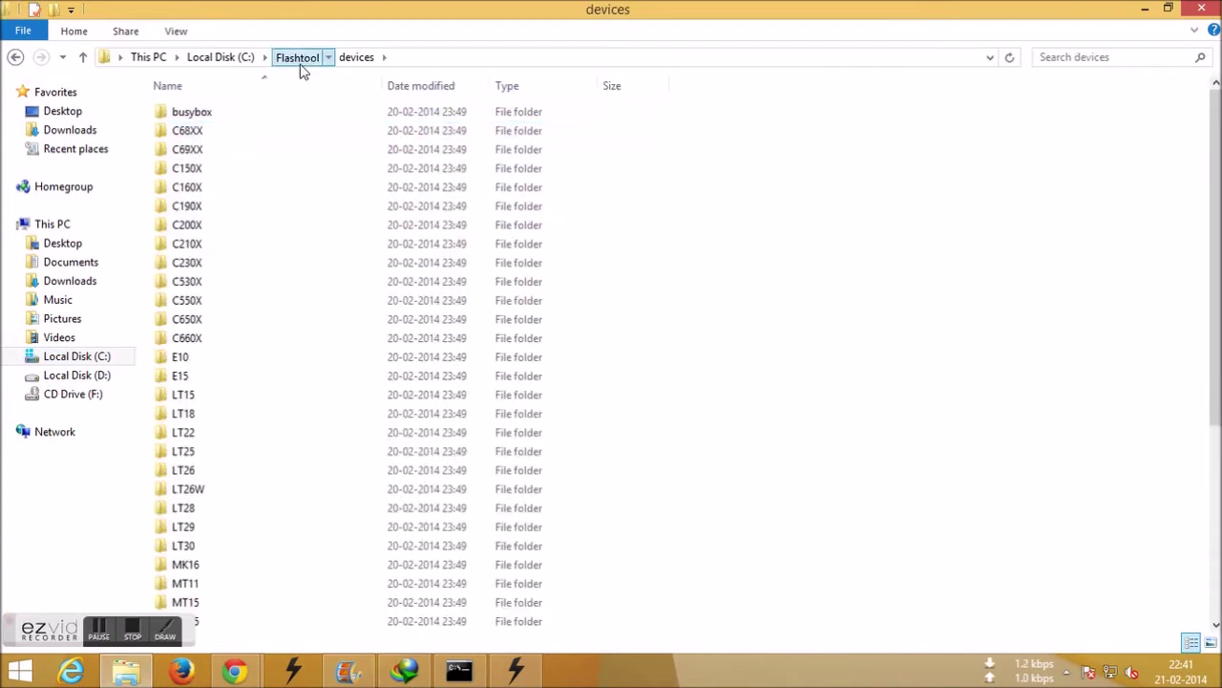
pyautogui.doubleClick(245, 150)
pyautogui.doubleClick(254, 112)
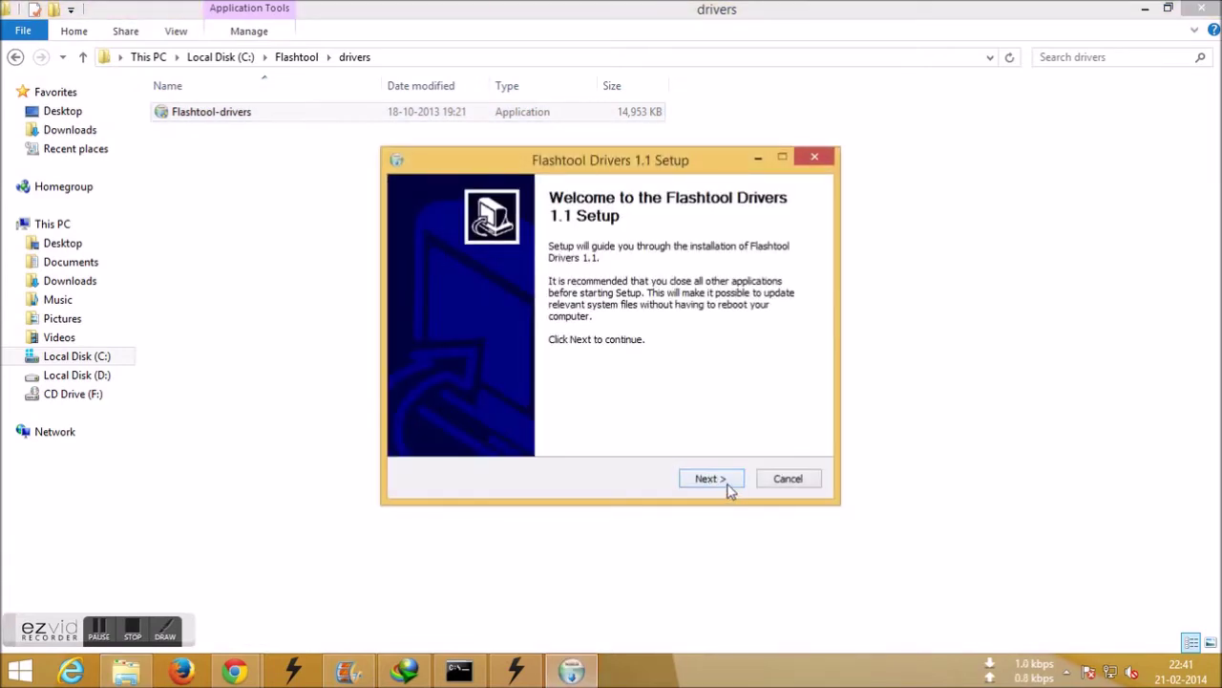
# Tick Fastboot Drivers and Flashmode Drivers in the Flashtool Drivers component list and look through the Xperia phone drivers
pyautogui.click(711, 479)
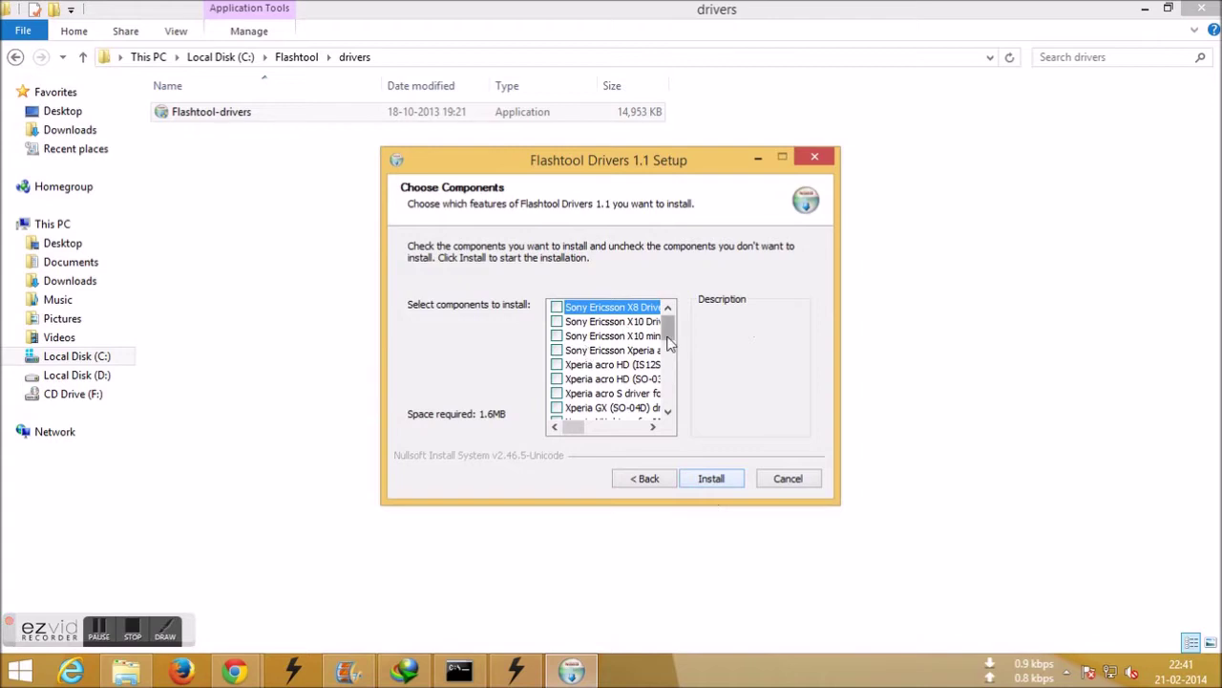
pyautogui.moveTo(662, 322); pyautogui.dragTo(666, 416)
pyautogui.click(557, 408)
pyautogui.click(557, 393)
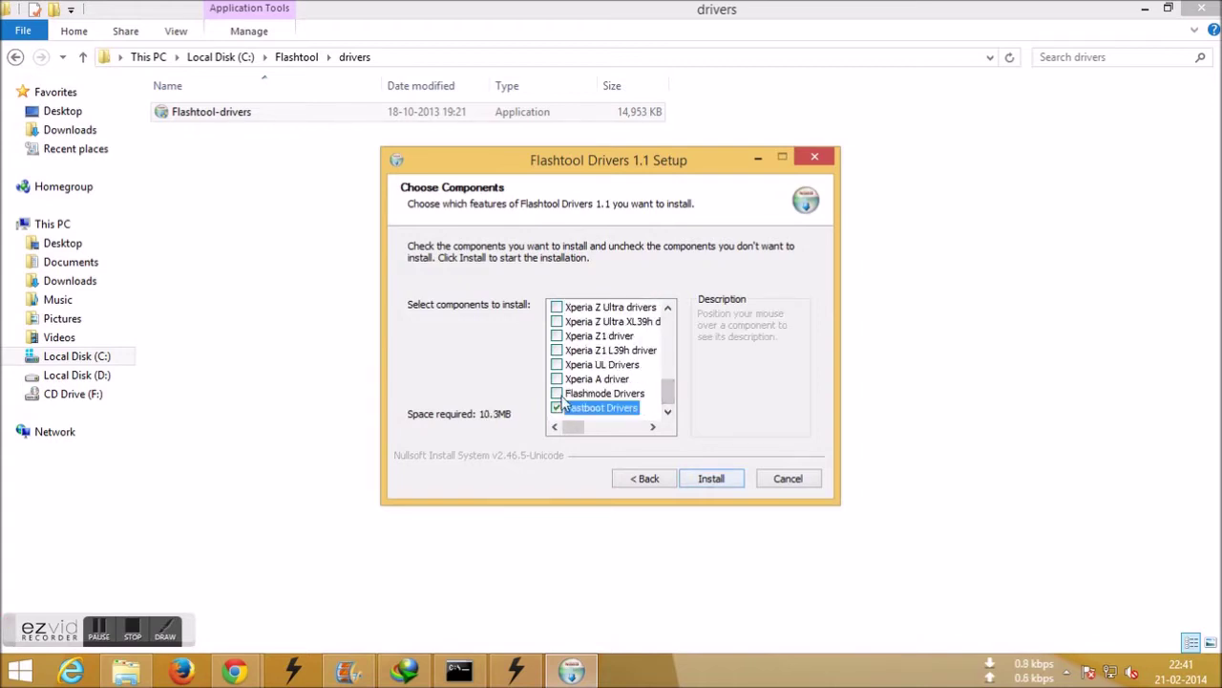
pyautogui.moveTo(666, 391); pyautogui.dragTo(665, 354)
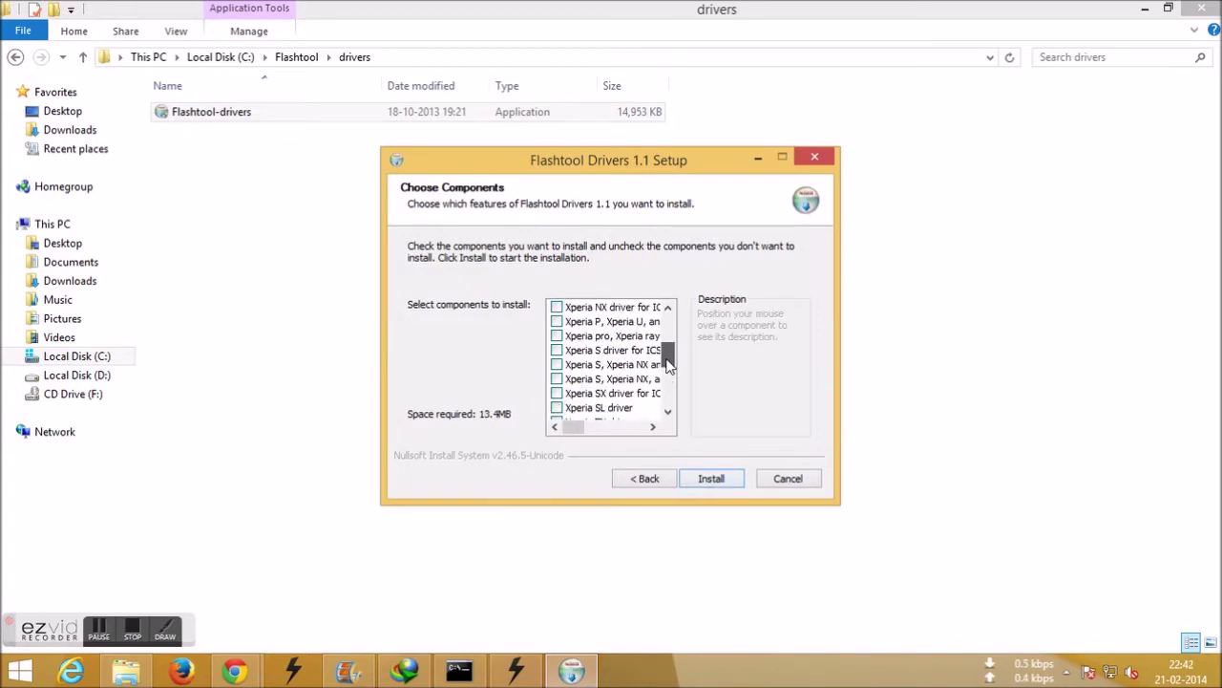
pyautogui.click(557, 322)
pyautogui.moveTo(573, 428)
pyautogui.mouseDown()
pyautogui.moveTo(586, 429)
pyautogui.moveTo(554, 425)
pyautogui.mouseUp()
# Quit Flashtool Drivers Setup without installing and close the drivers folder window
pyautogui.click(785, 479)
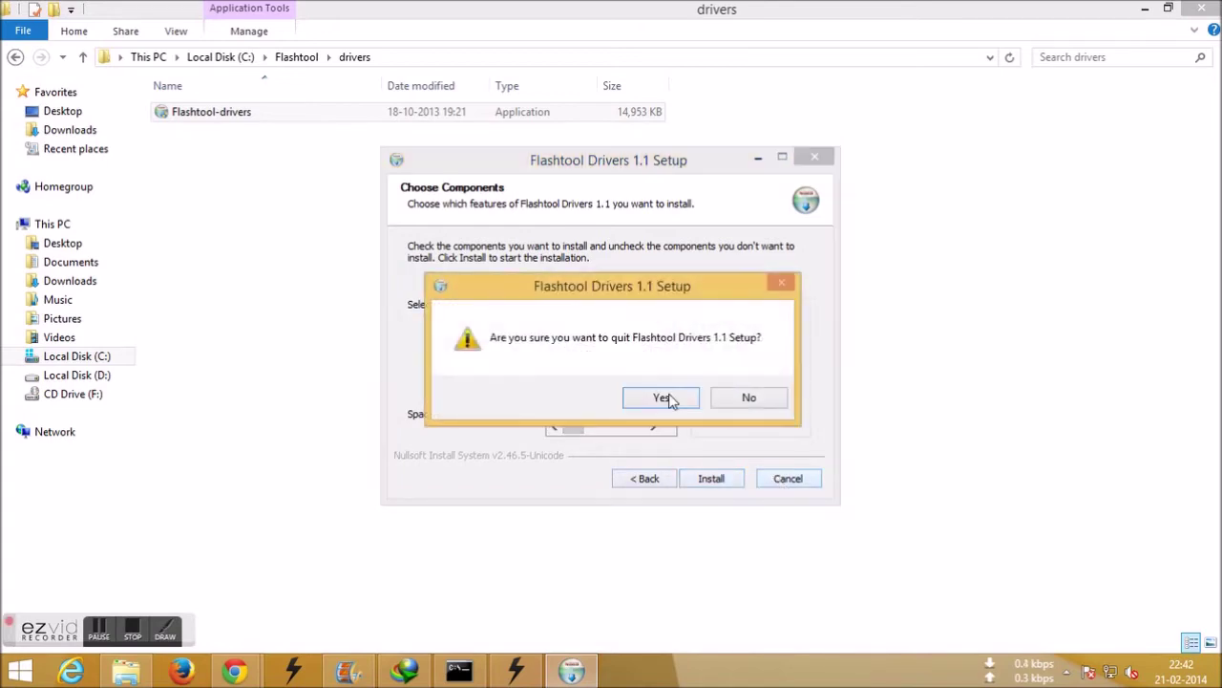
pyautogui.click(668, 399)
pyautogui.click(1201, 9)
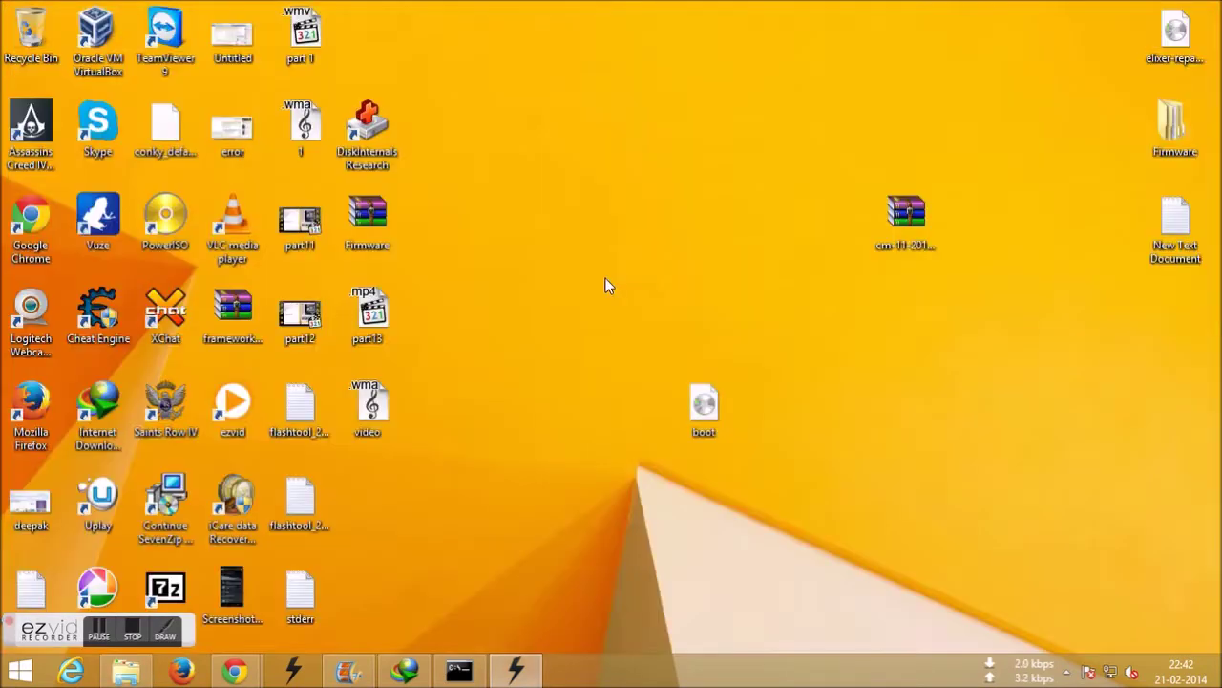
# Move the boot image file to the upper edge of the desktop and refresh the desktop
pyautogui.rightClick(604, 282)
pyautogui.click(643, 355)
pyautogui.moveTo(560, 250); pyautogui.dragTo(811, 515)
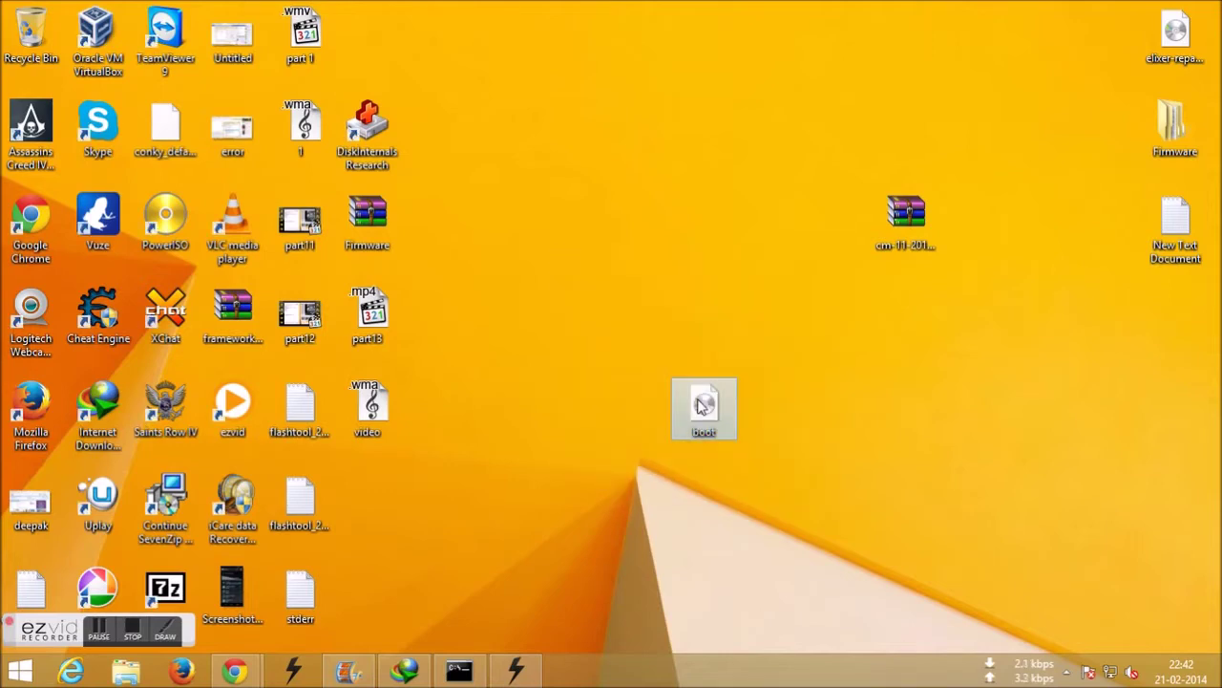
pyautogui.moveTo(697, 401); pyautogui.dragTo(701, 77)
pyautogui.rightClick(536, 291)
pyautogui.click(622, 372)
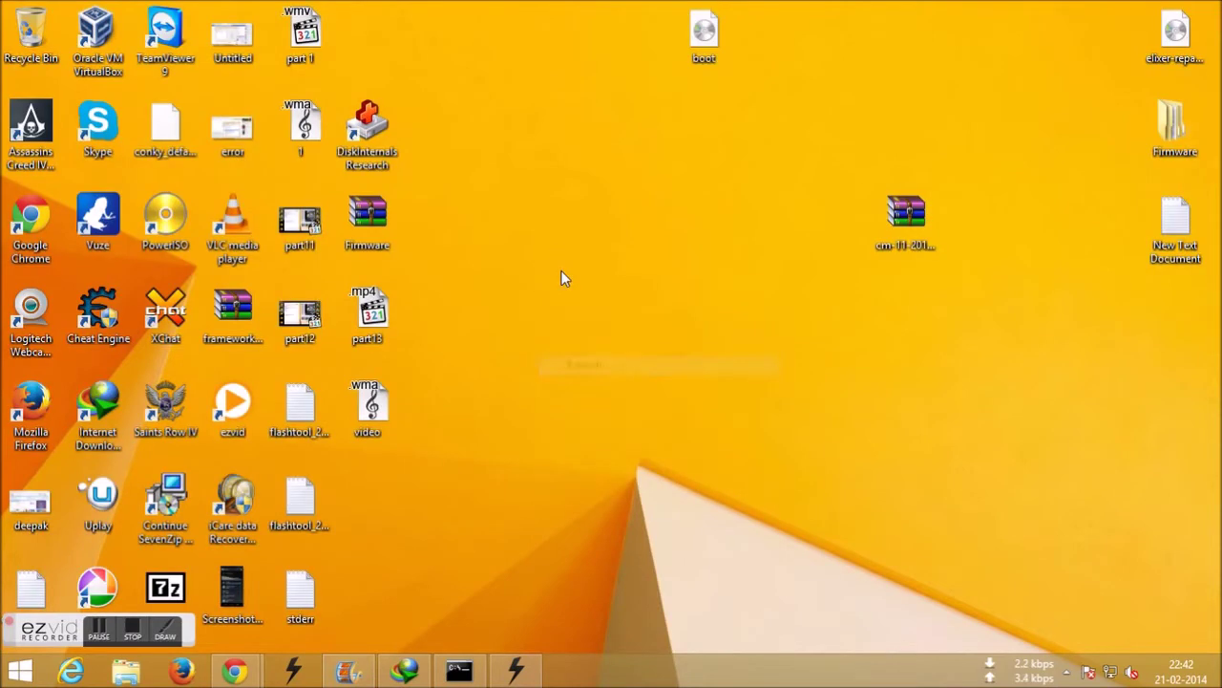
pyautogui.rightClick(563, 274)
pyautogui.click(610, 347)
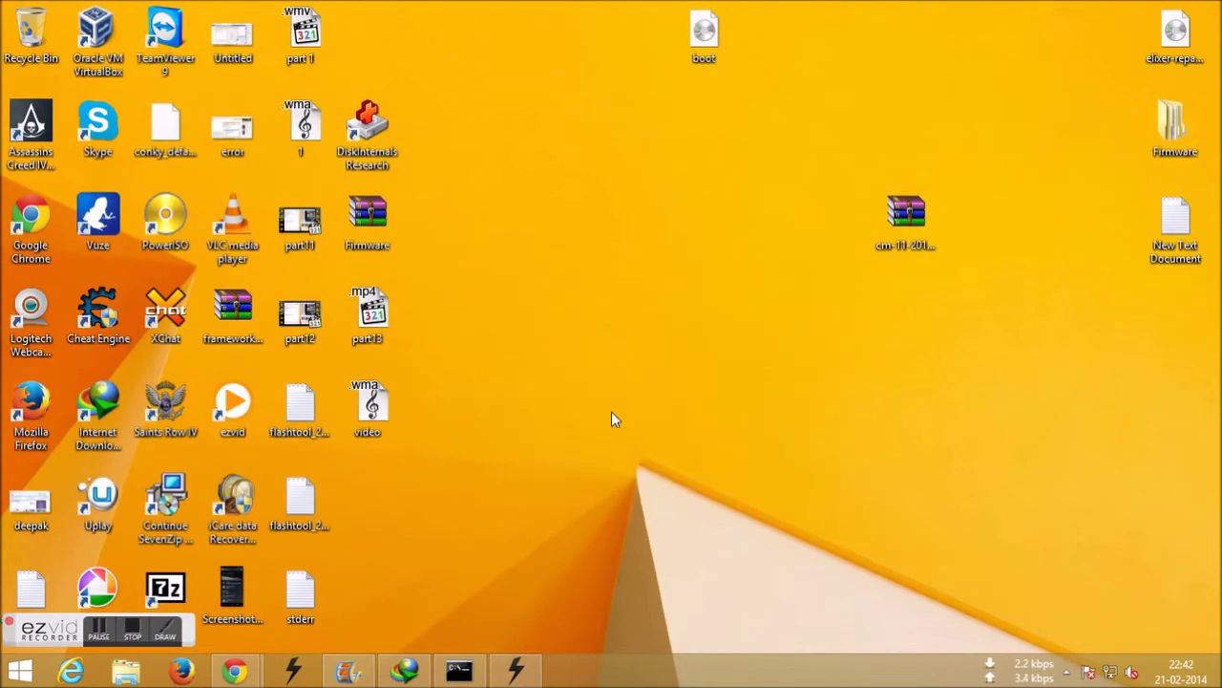
# Open the Start screen and search for "fl" to find Flashtool
pyautogui.click(132, 635)
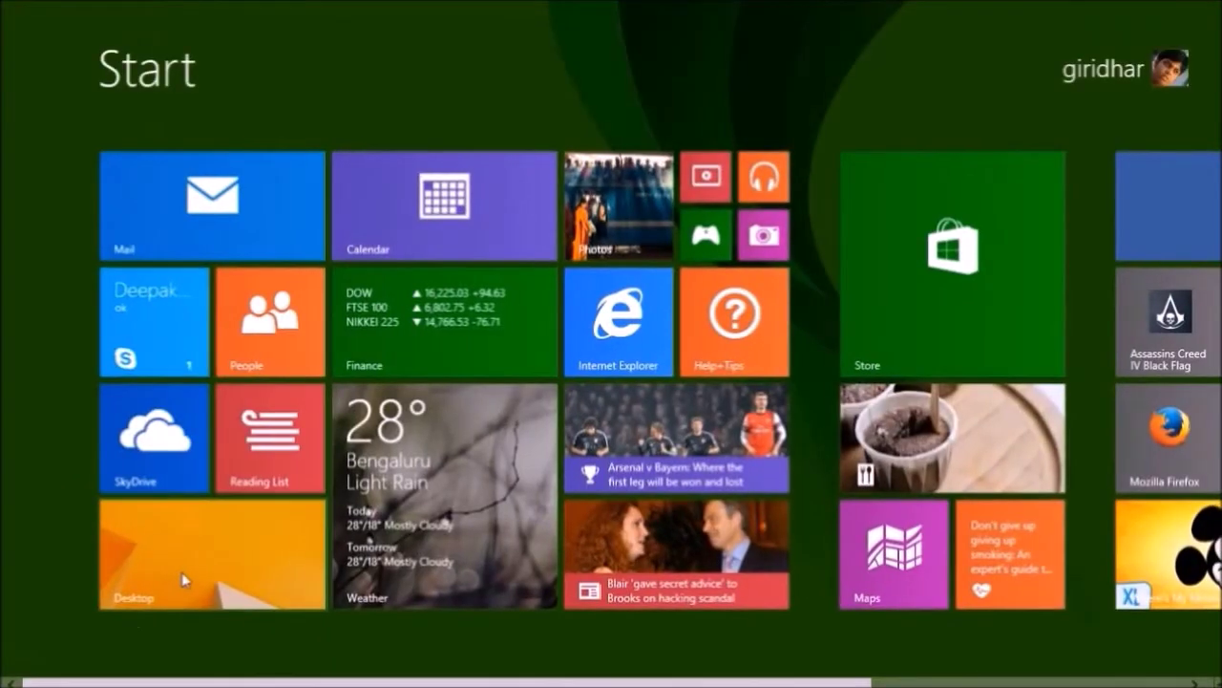
pyautogui.write('f')
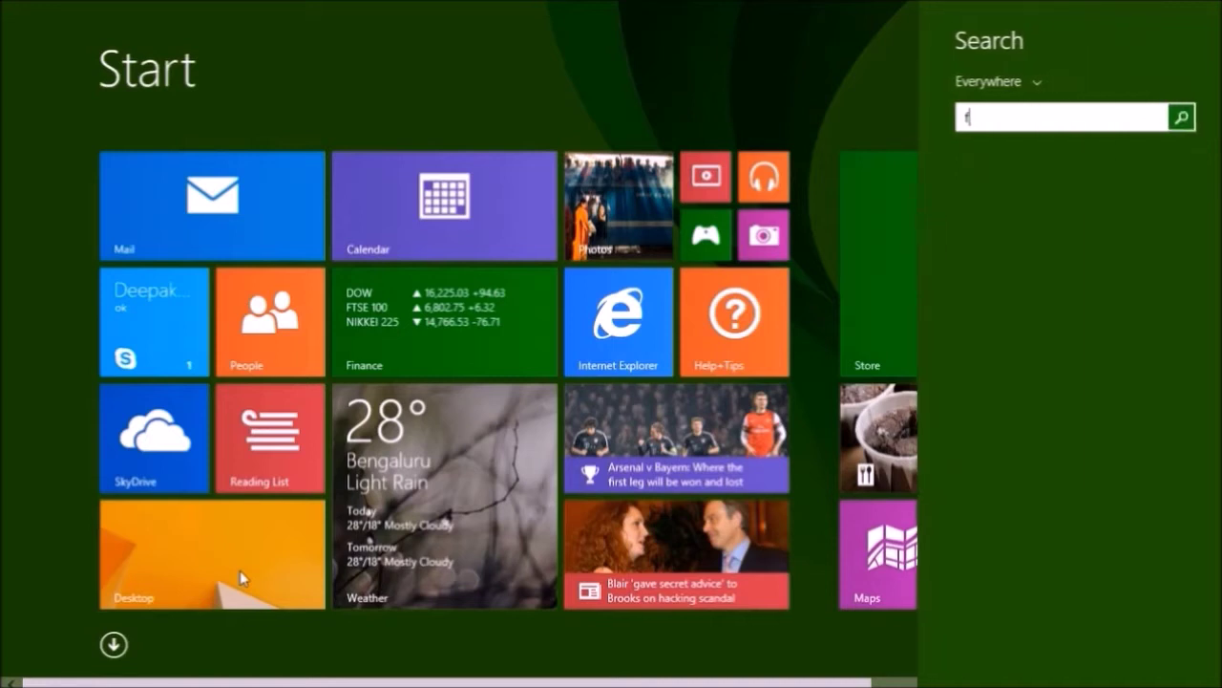
pyautogui.write('l')
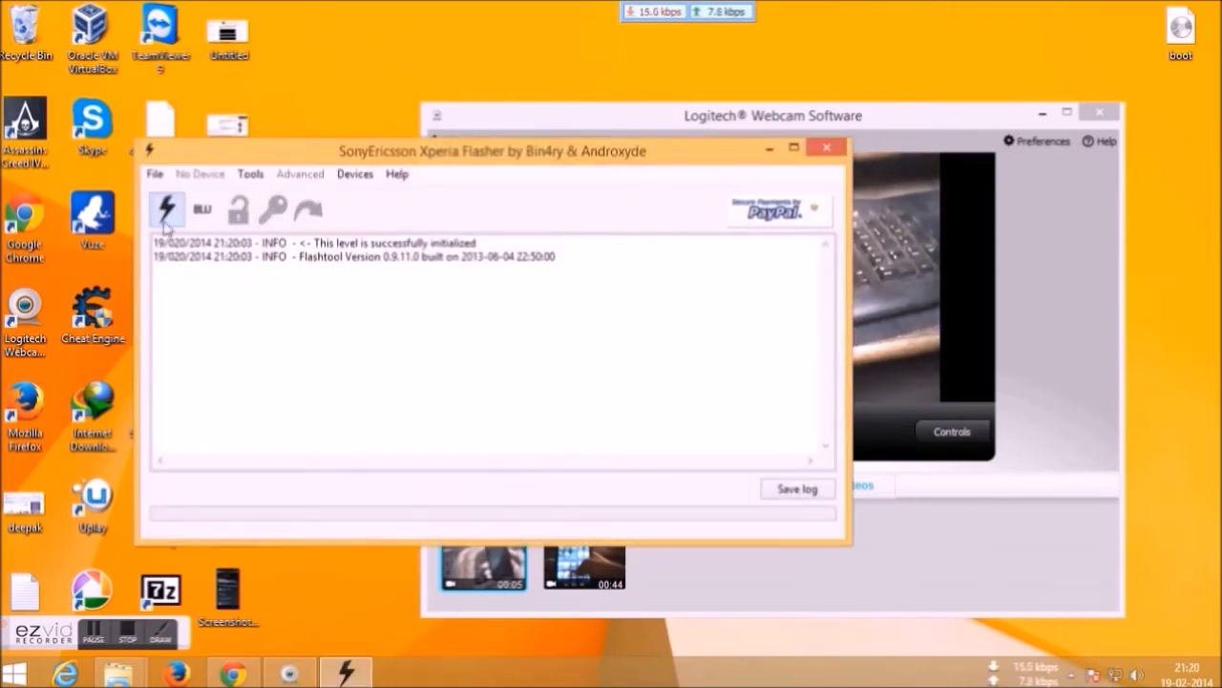
pyautogui.click(166, 225)
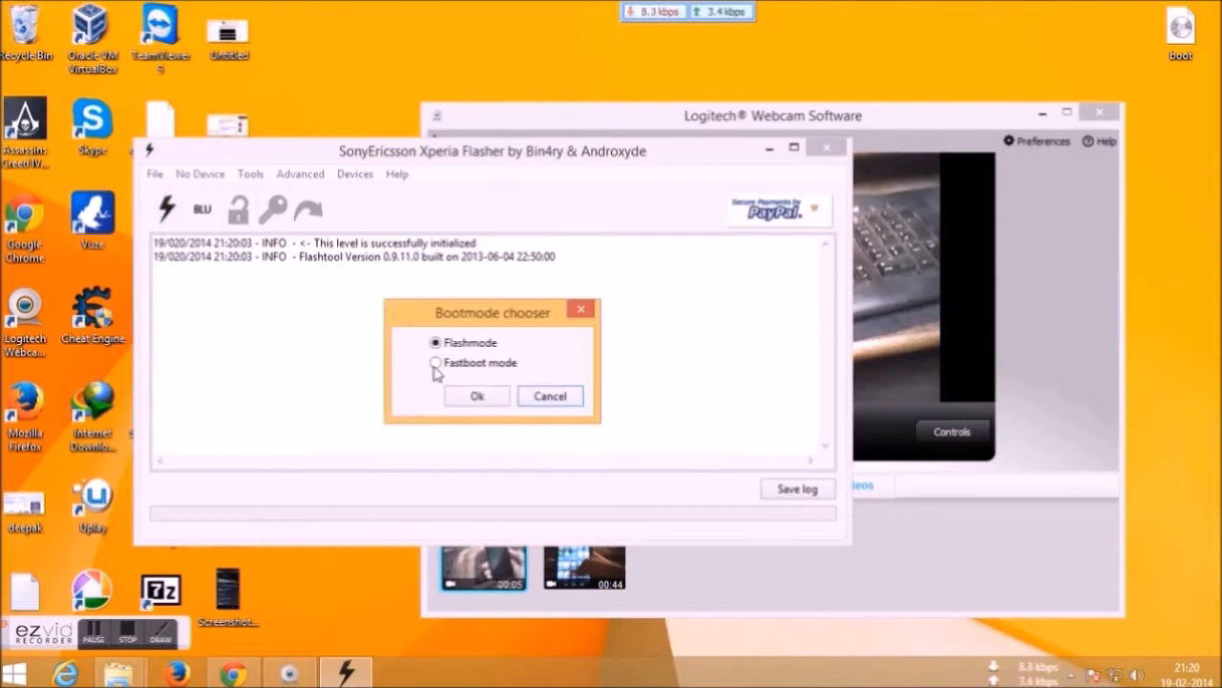
pyautogui.click(436, 363)
pyautogui.click(552, 397)
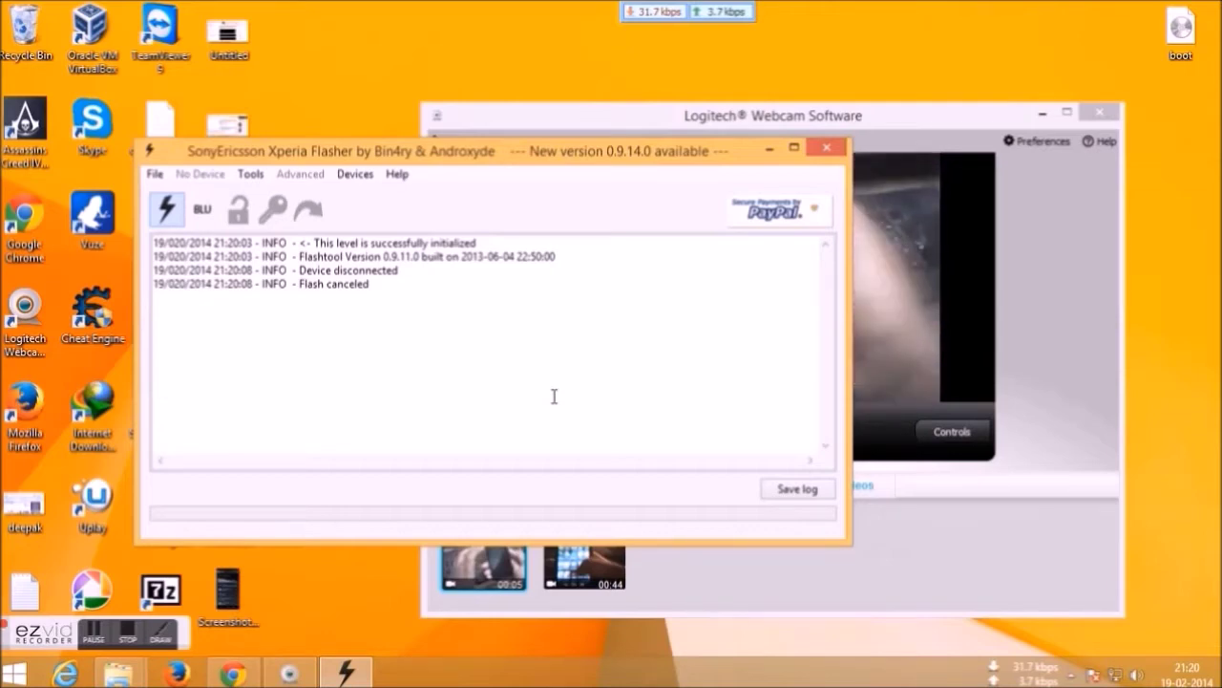
# Arrange the Xperia Flasher and Logitech Webcam Software windows side by side, with the Flasher snapped to the left half
pyautogui.moveTo(453, 151); pyautogui.dragTo(2, 114)
pyautogui.moveTo(696, 116); pyautogui.dragTo(1018, 59)
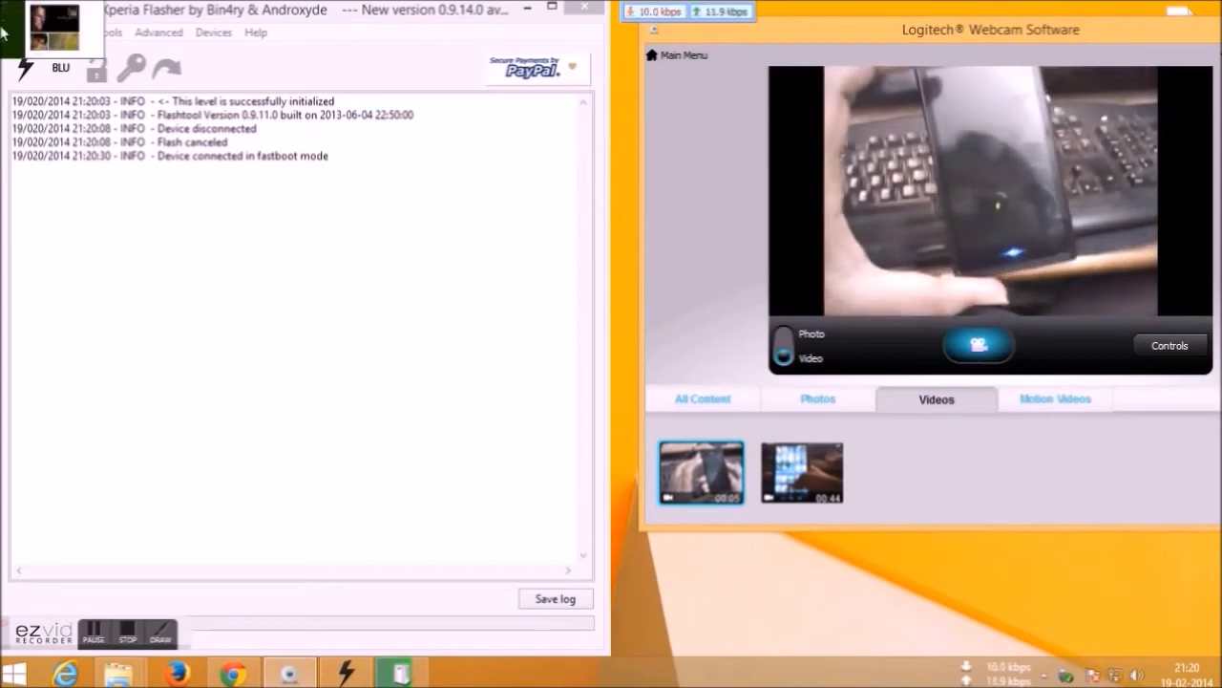
# Start flashing in the Xperia Flasher and choose Fastboot mode to open the Fastboot Toolbox
pyautogui.click(26, 68)
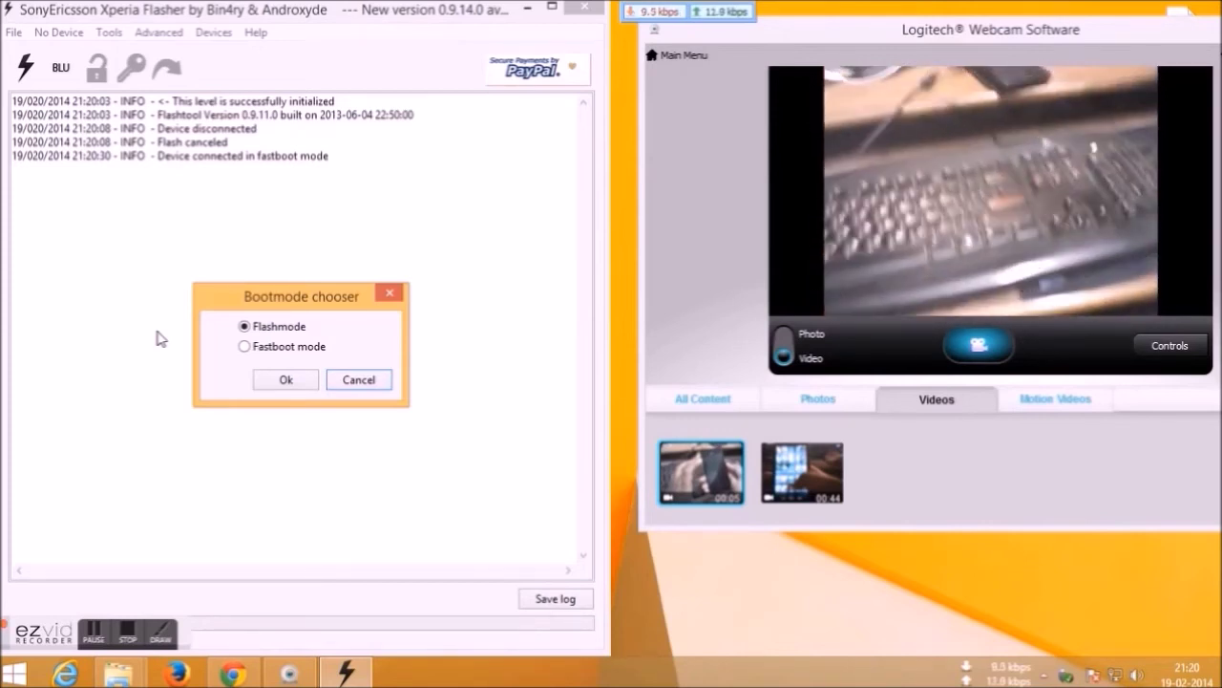
pyautogui.click(245, 348)
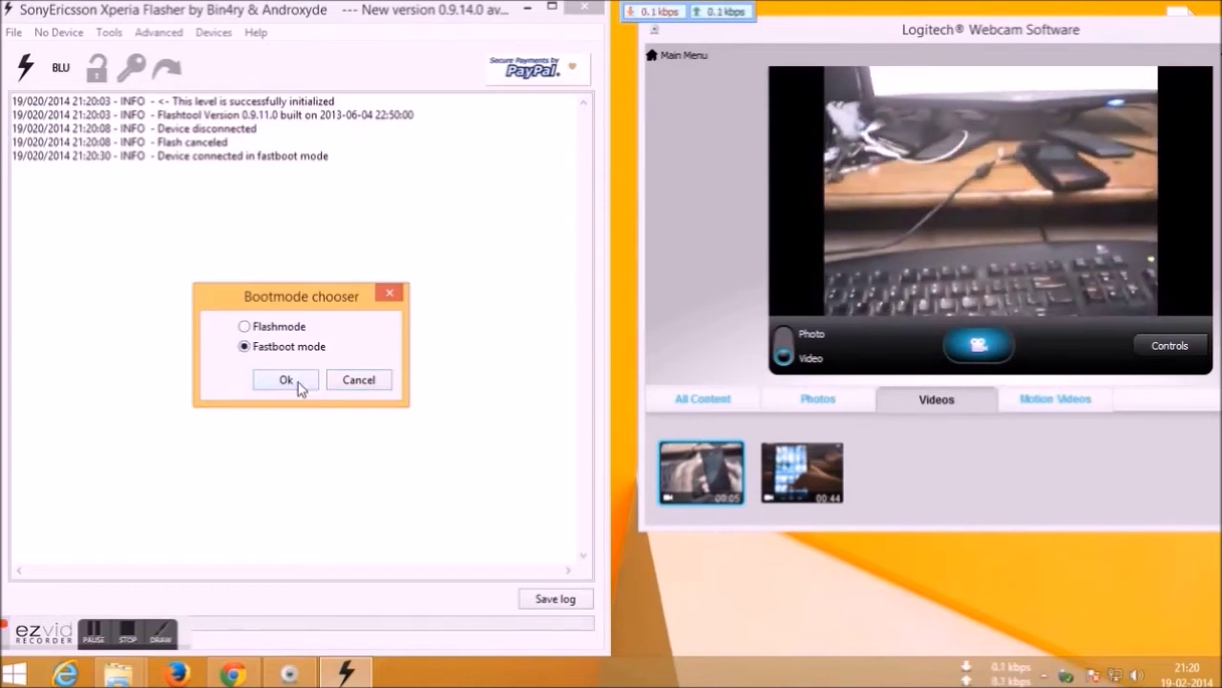
pyautogui.click(298, 382)
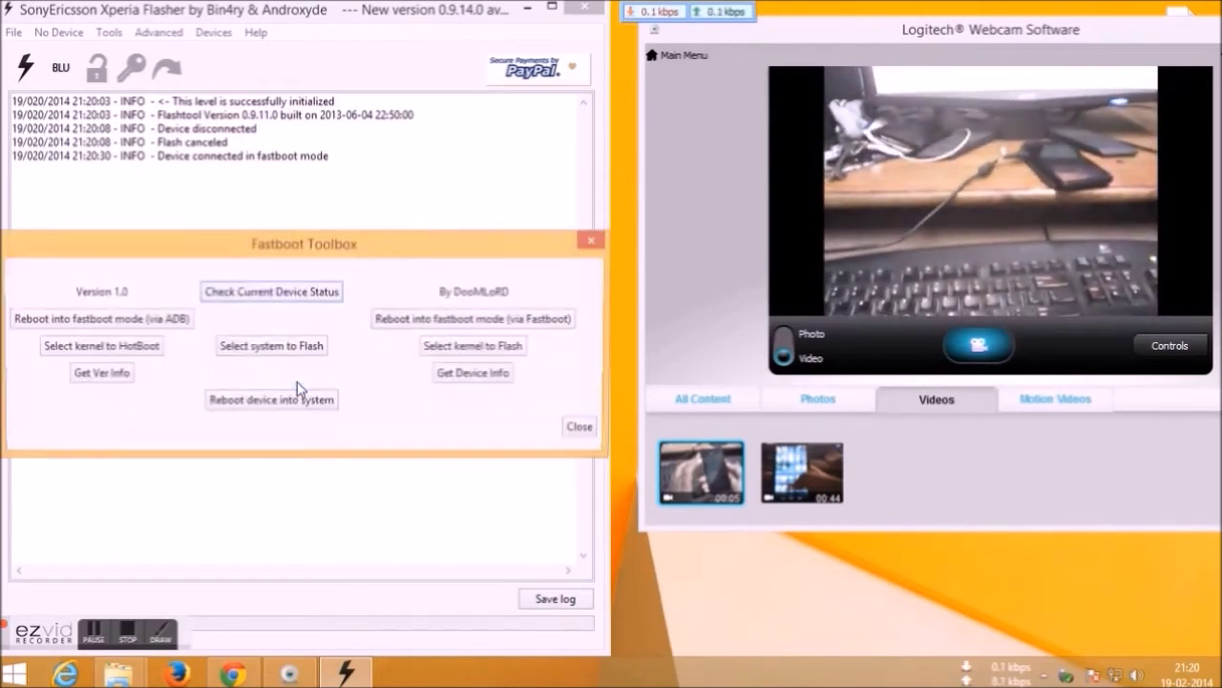
# Flash the boot image from the Desktop as the kernel, with the file type filter set to *.img
pyautogui.click(440, 349)
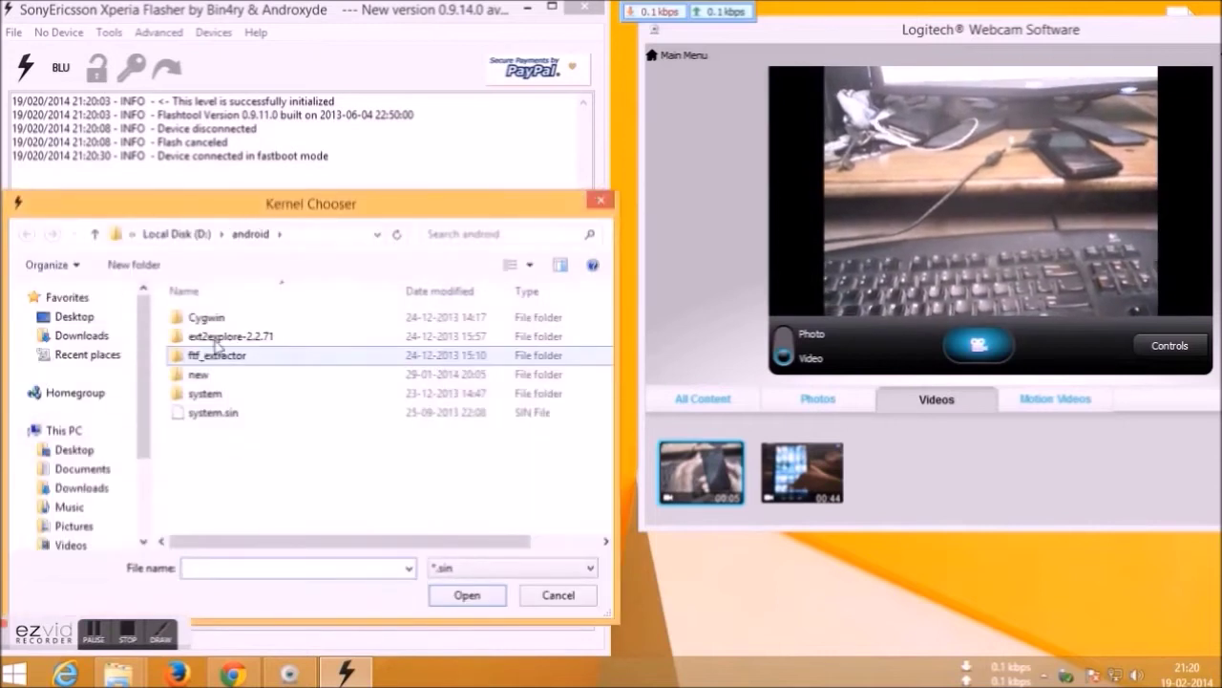
pyautogui.click(100, 317)
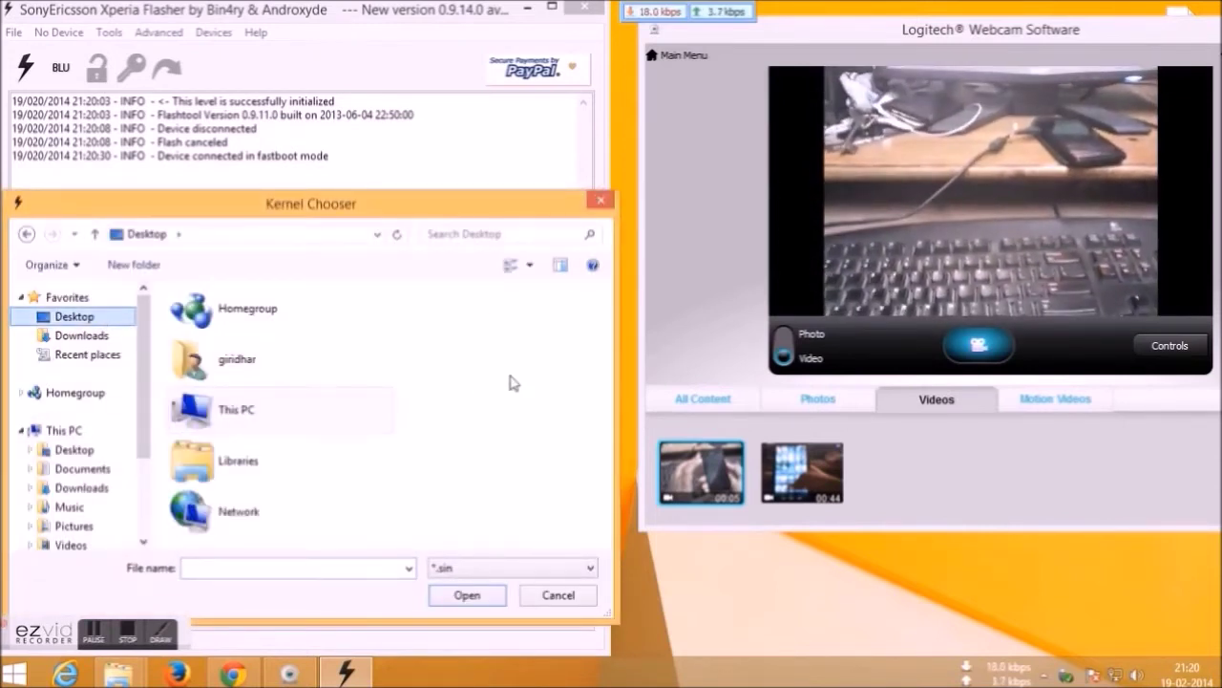
pyautogui.click(507, 568)
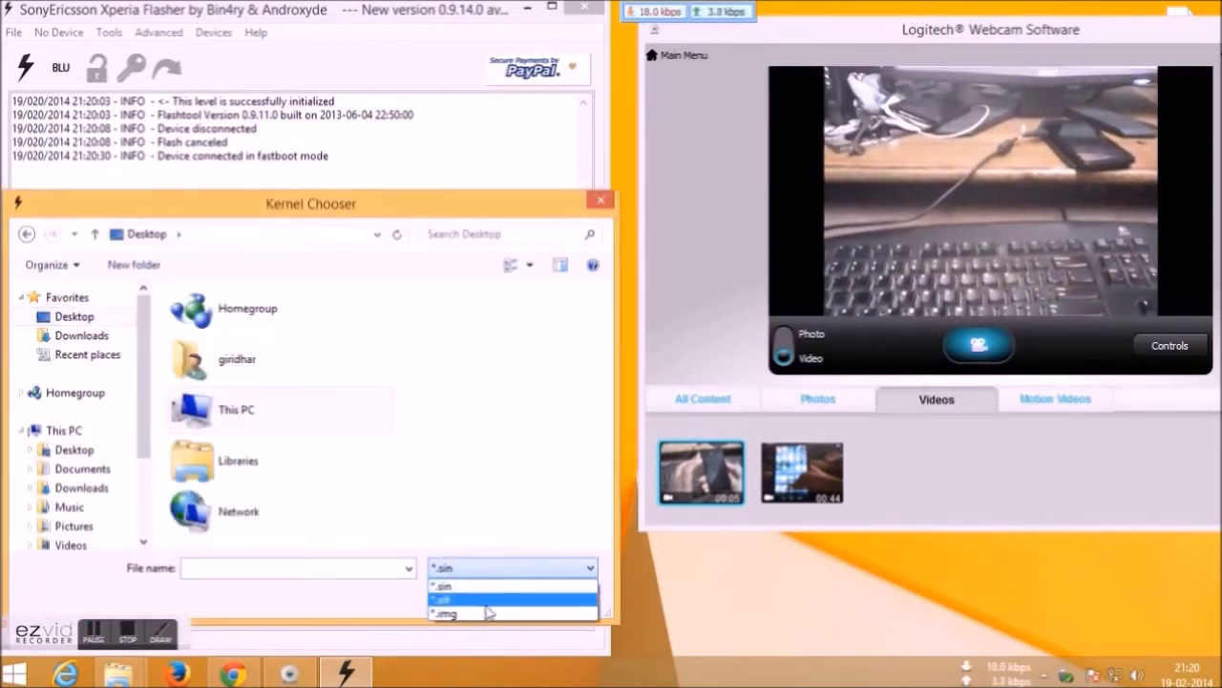
pyautogui.click(485, 612)
pyautogui.moveTo(598, 413); pyautogui.dragTo(600, 463)
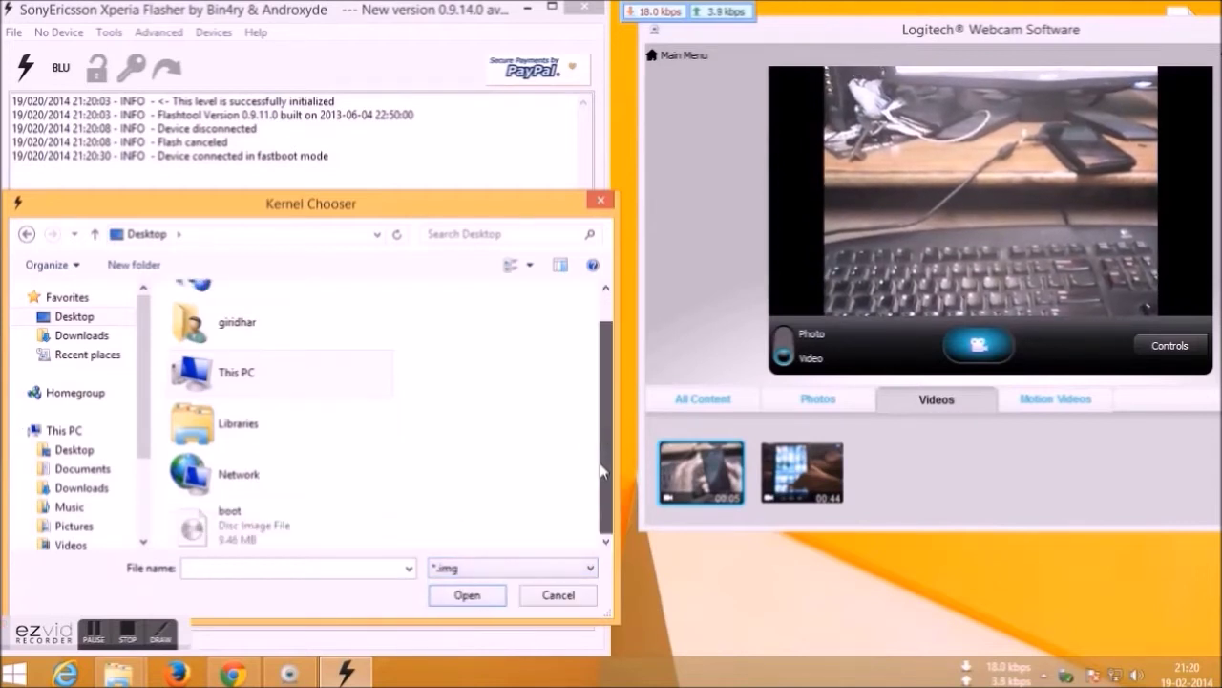
pyautogui.click(222, 535)
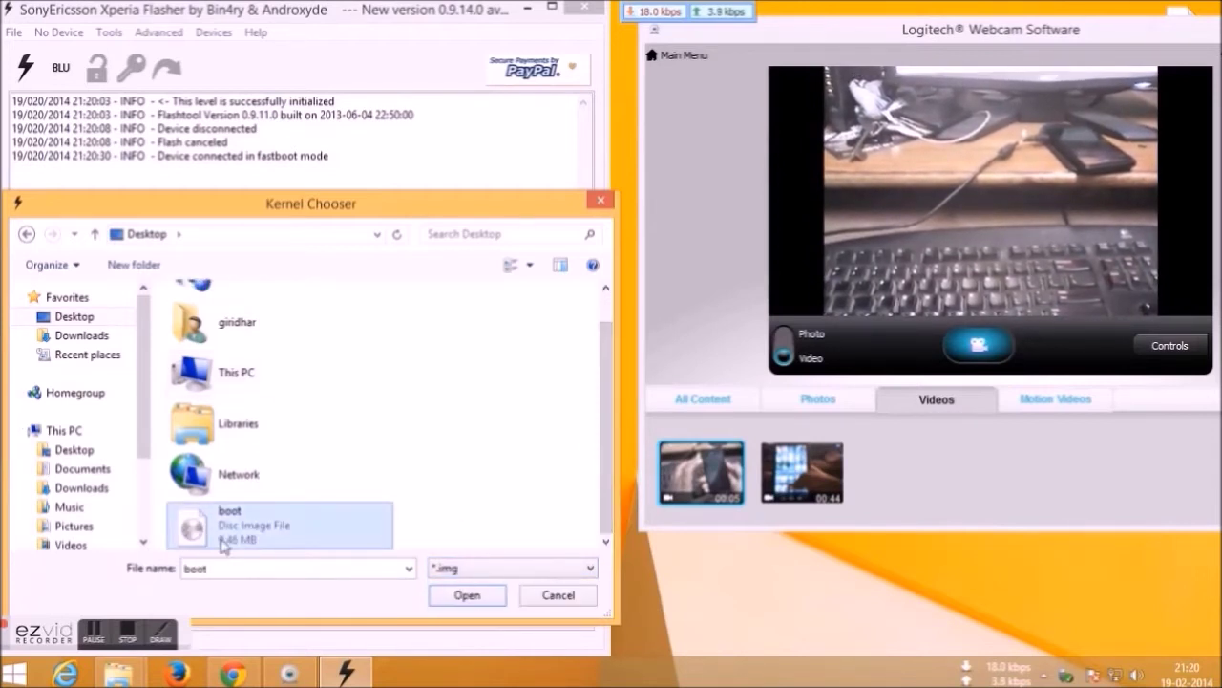
pyautogui.click(455, 598)
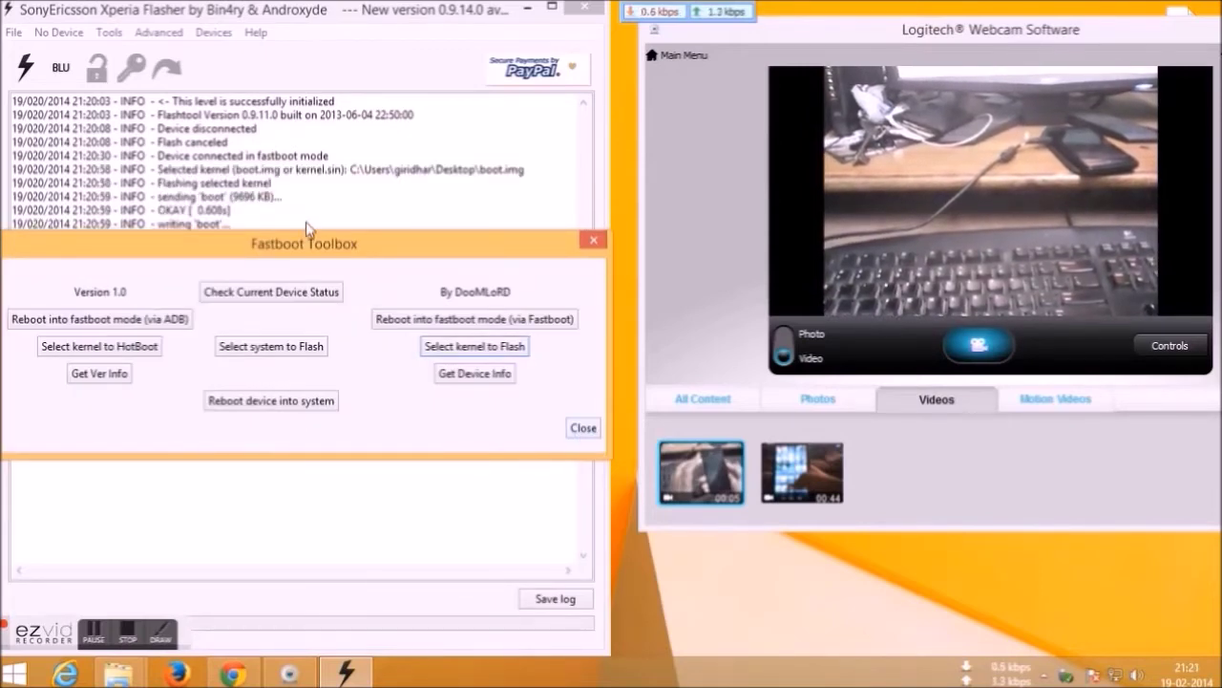
# Move the Fastboot Toolbox clear of the flashing log, close the toolbox and save the log
pyautogui.moveTo(305, 247); pyautogui.dragTo(302, 384)
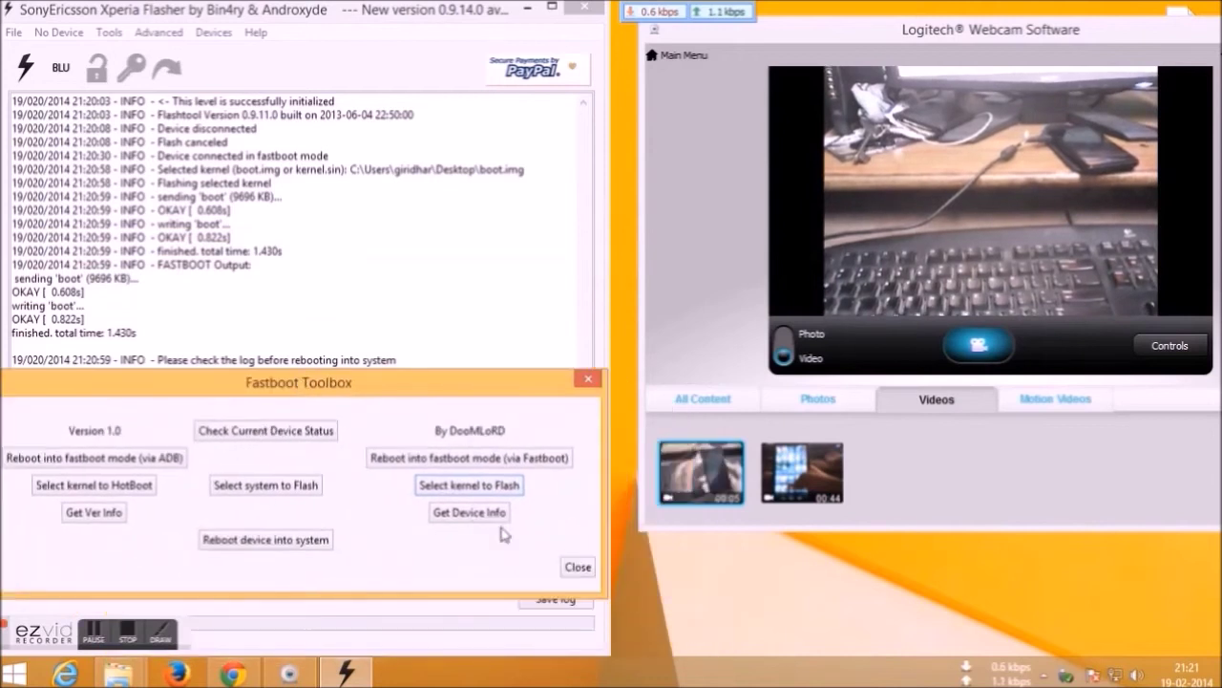
pyautogui.click(577, 569)
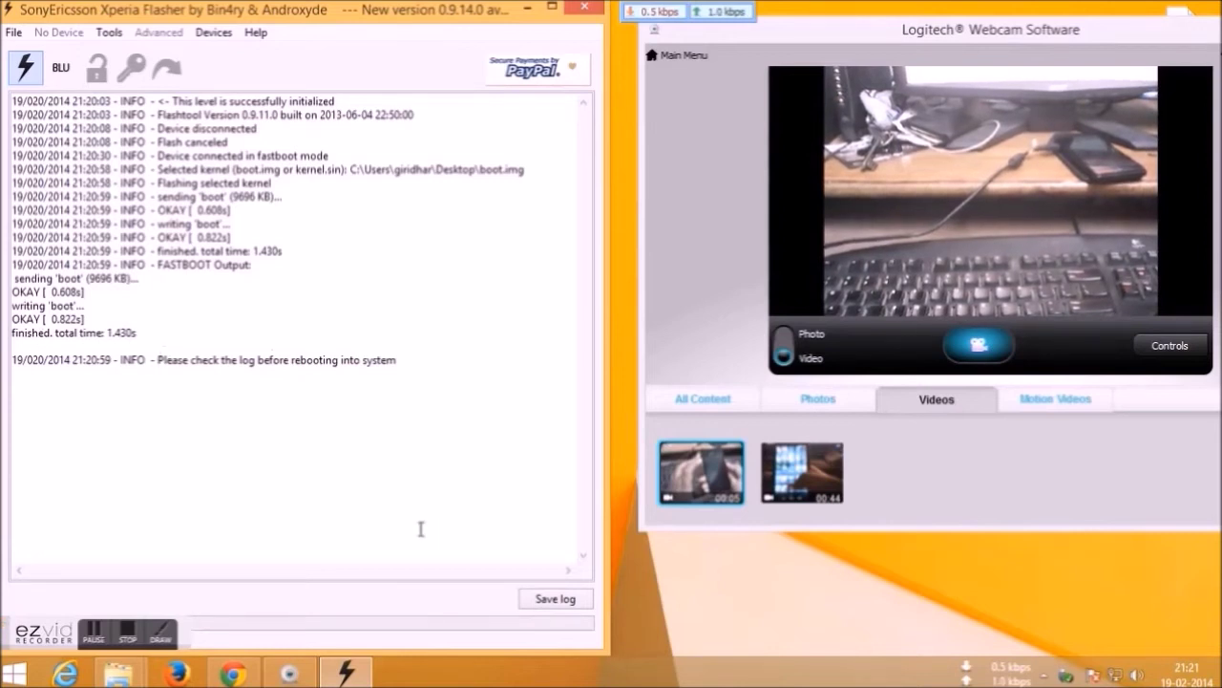
pyautogui.click(558, 601)
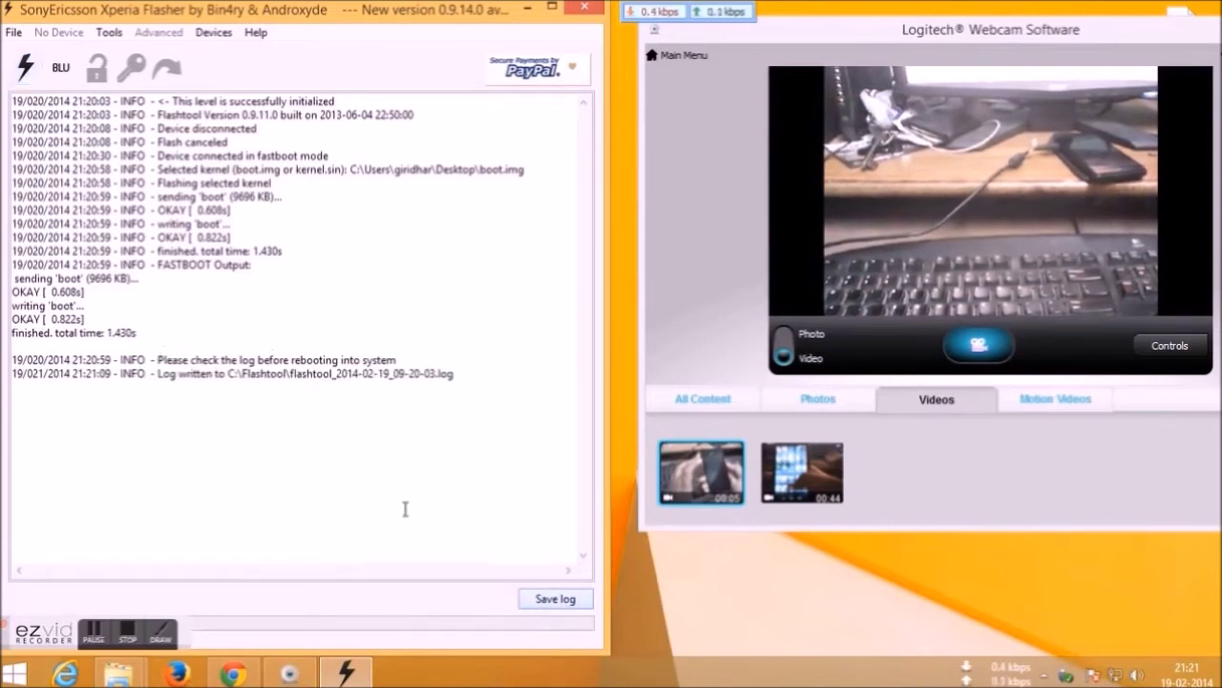